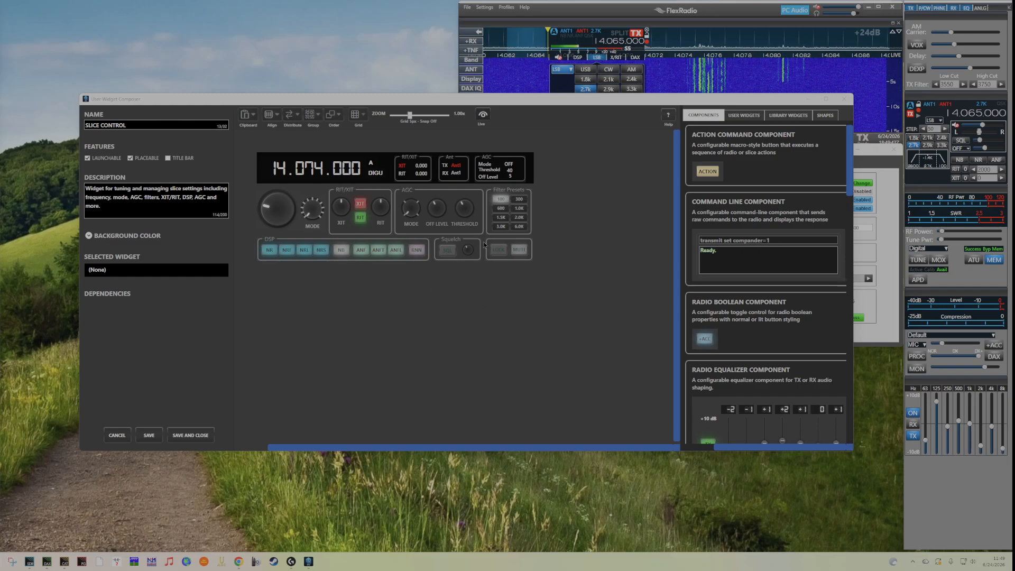
Preview the widget in live mode and turn the AGC off-level knob to test it.
left_click(483, 115)
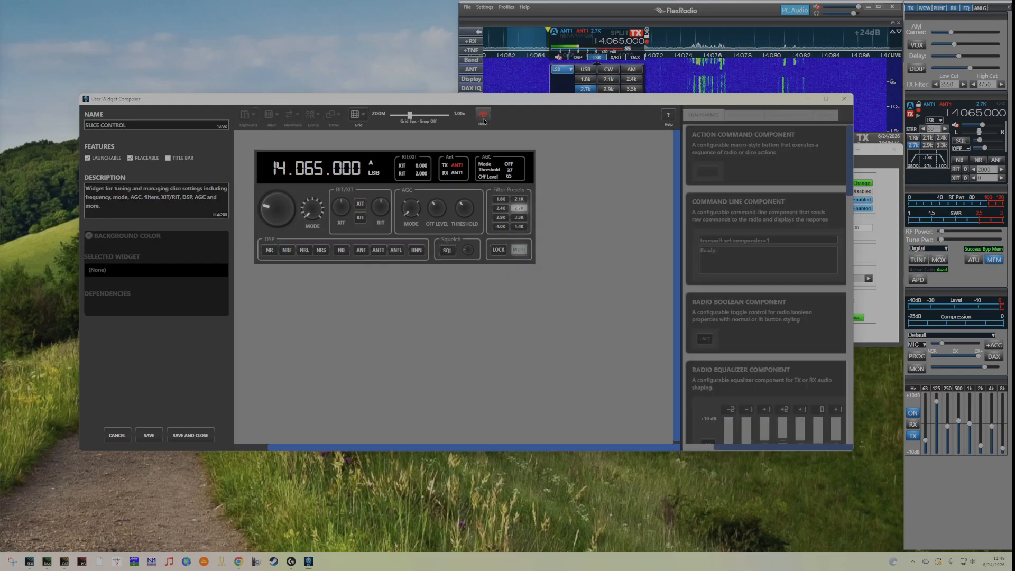
left_click_drag(436, 215, 434, 211)
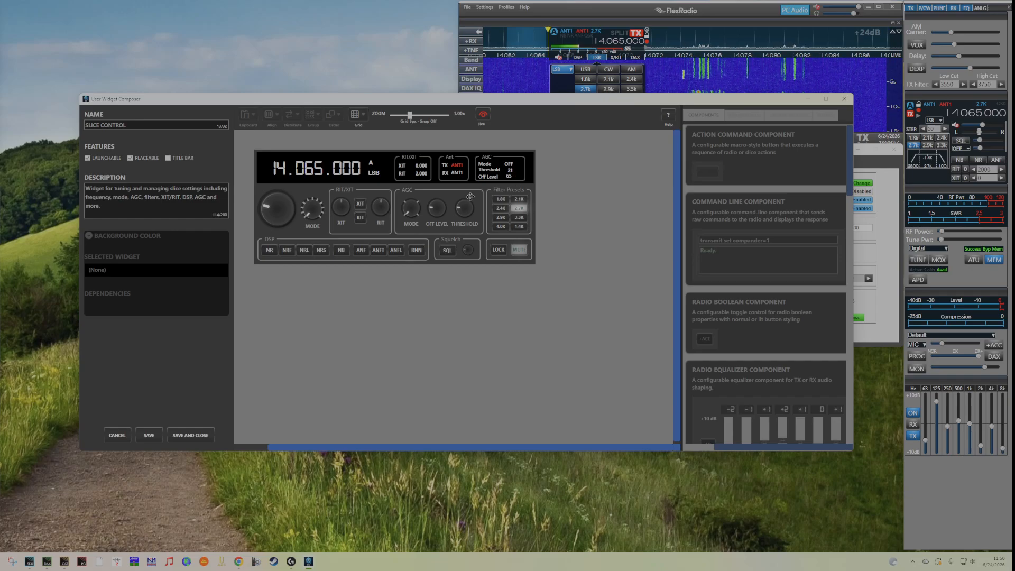
left_click_drag(437, 213, 460, 200)
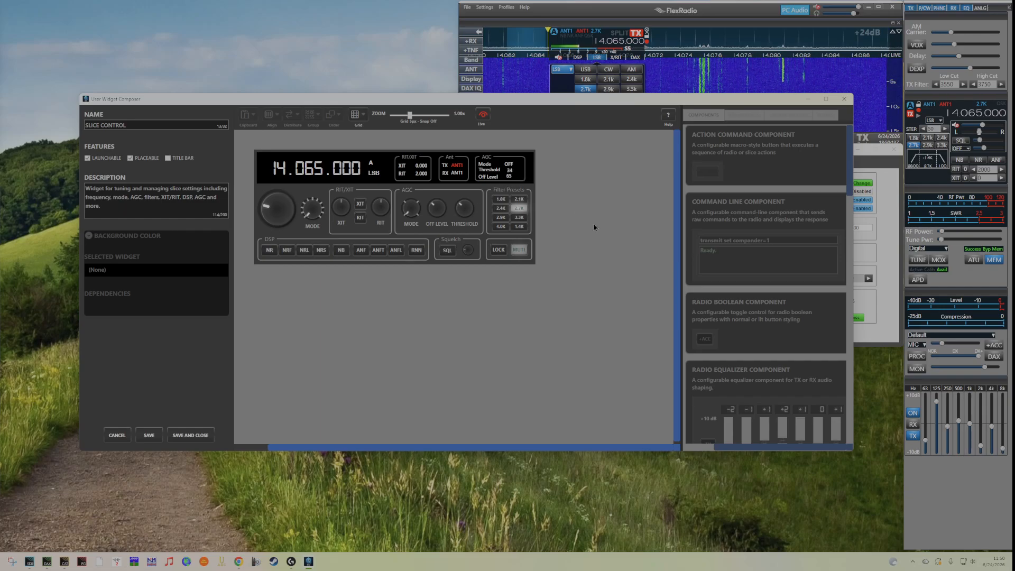
left_click(483, 117)
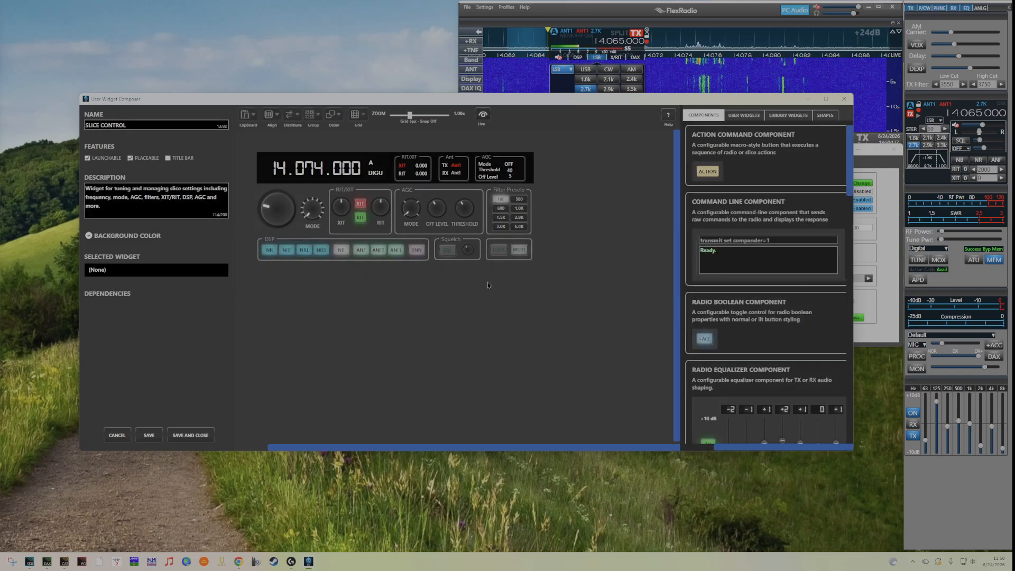
Ungroup the controls of the AGC section.
left_click(439, 216)
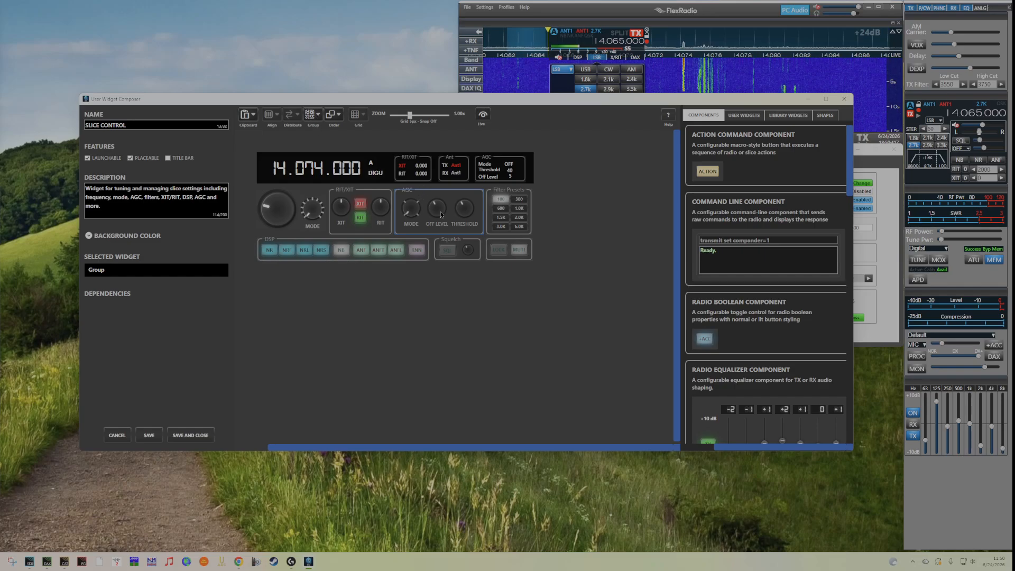
left_click(318, 115)
left_click(372, 145)
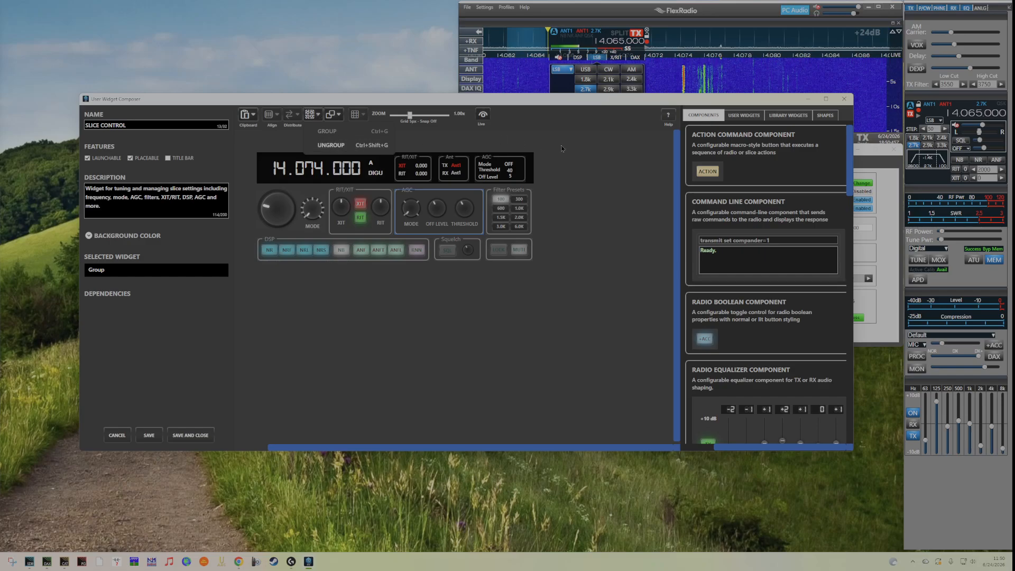
right_click(449, 210)
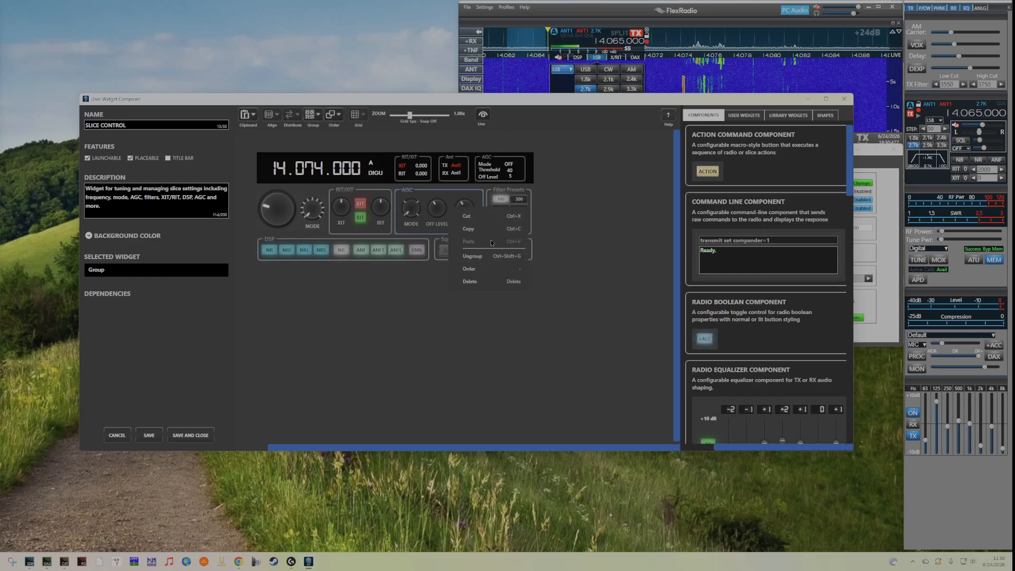
left_click(470, 257)
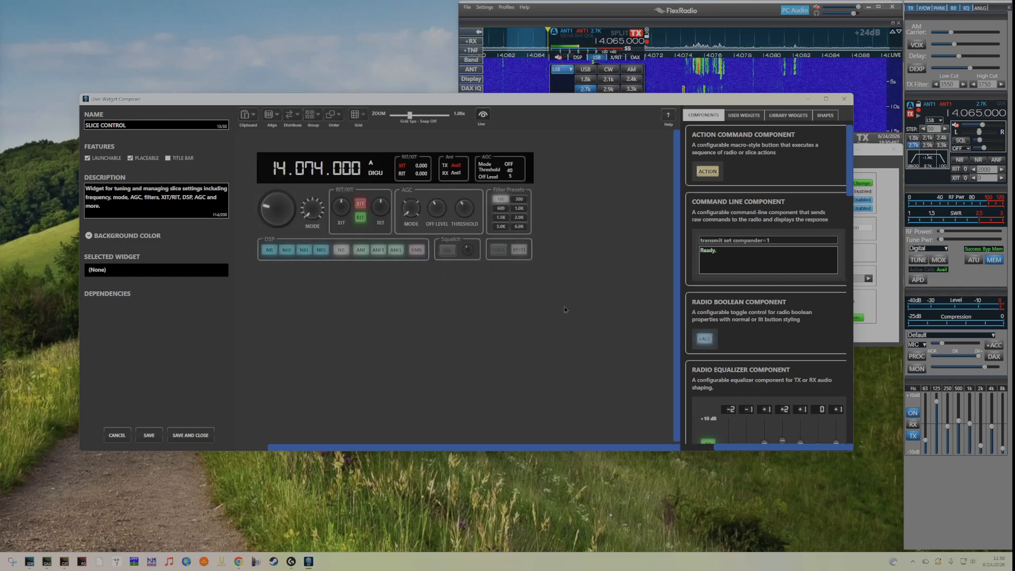
Inspect the AGC off-level knob's control type and property settings.
left_click(435, 211)
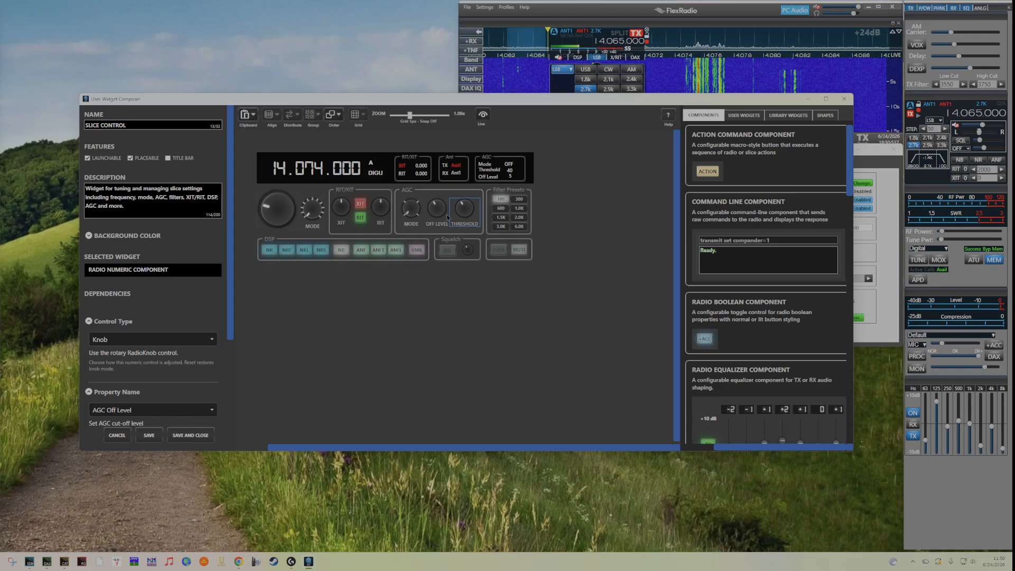
left_click(435, 211)
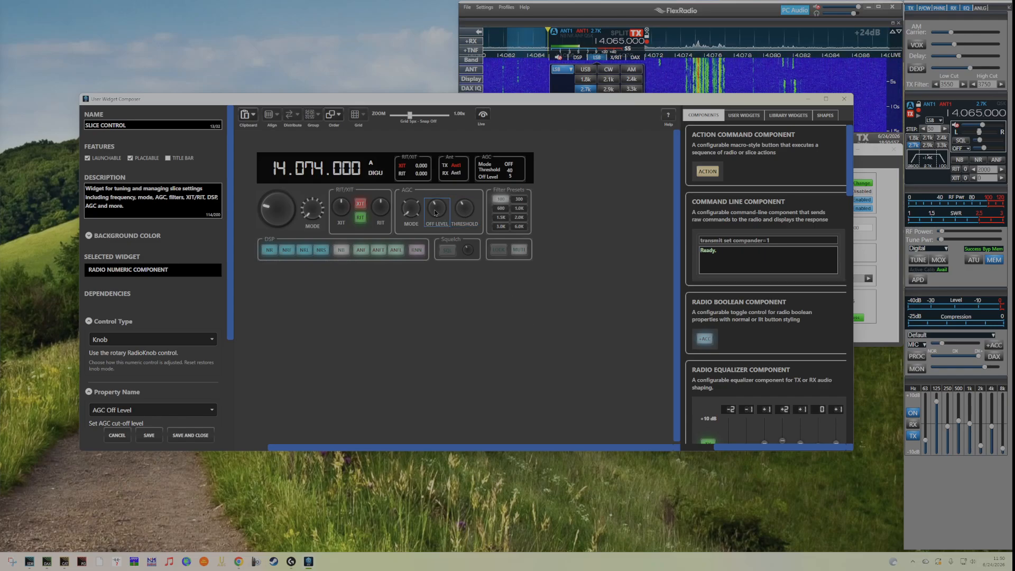
scroll(192, 345, "down", 3)
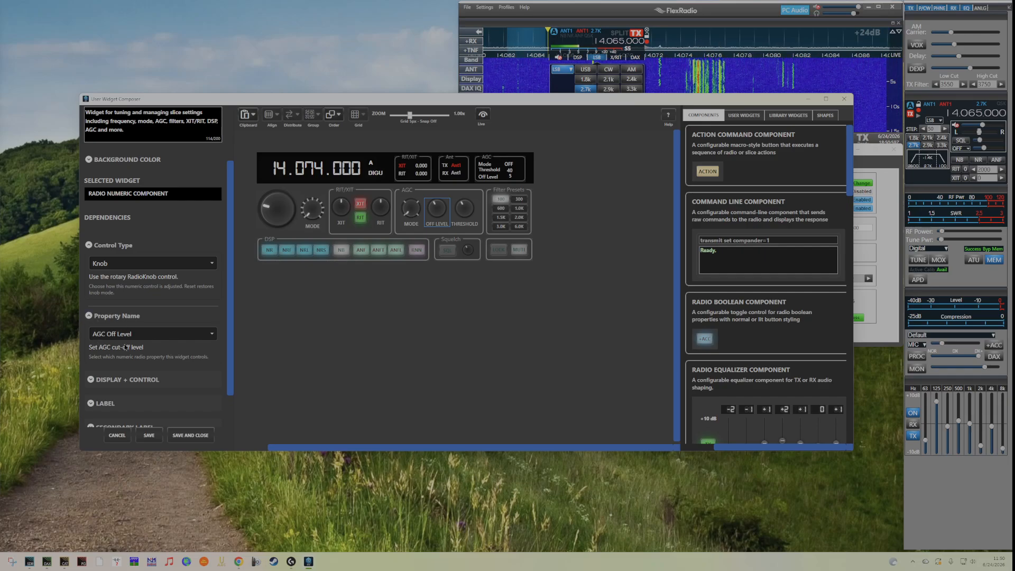
Bind the AGC threshold knob to the slice AGC Threshold property.
left_click(464, 211)
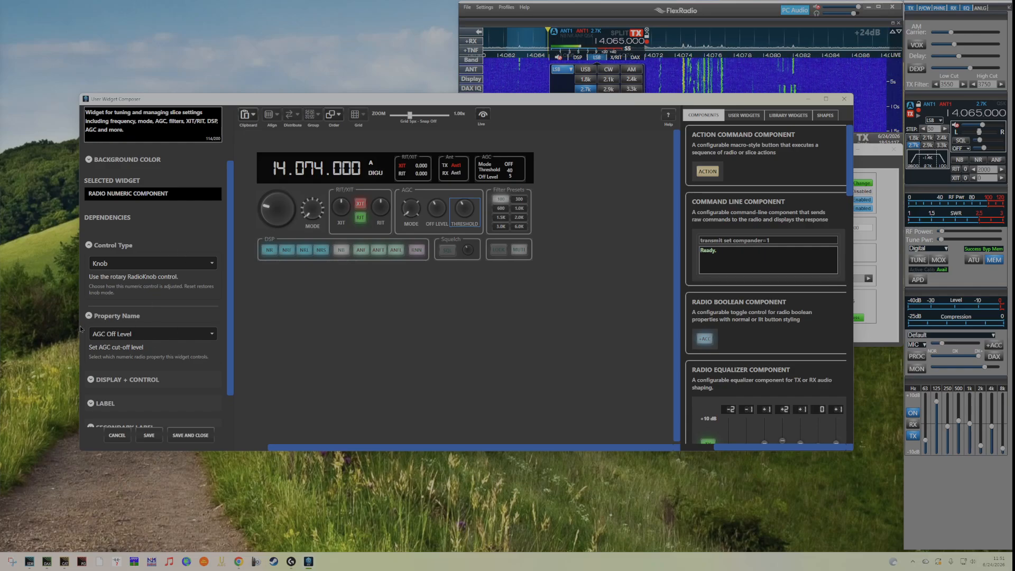
left_click(212, 337)
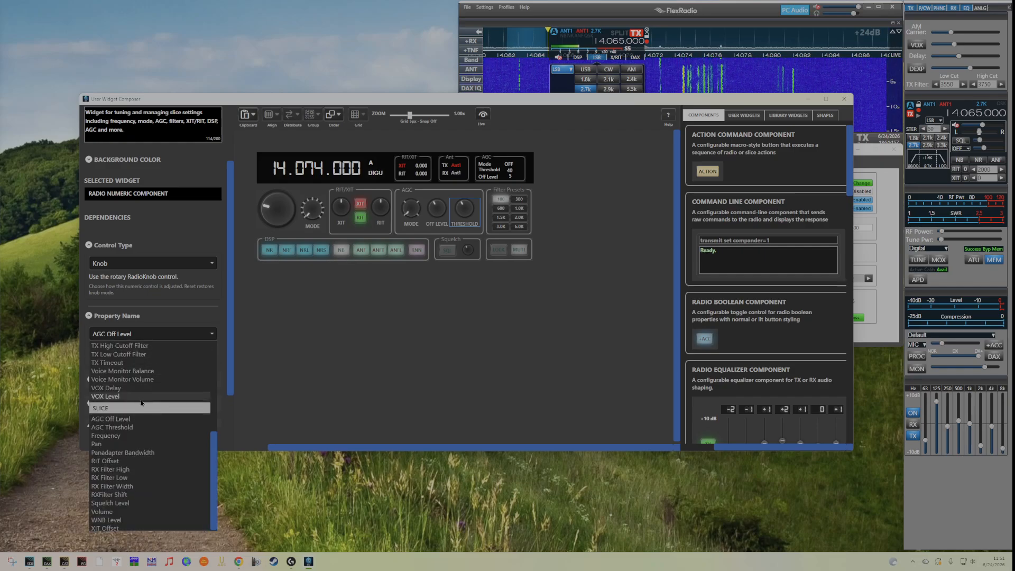
left_click(112, 419)
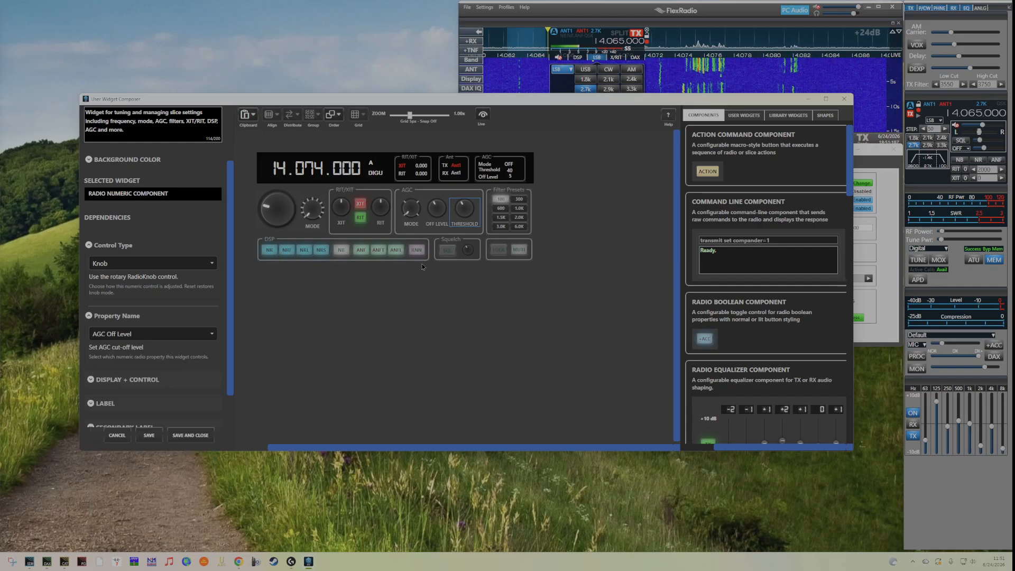
right_click(465, 211)
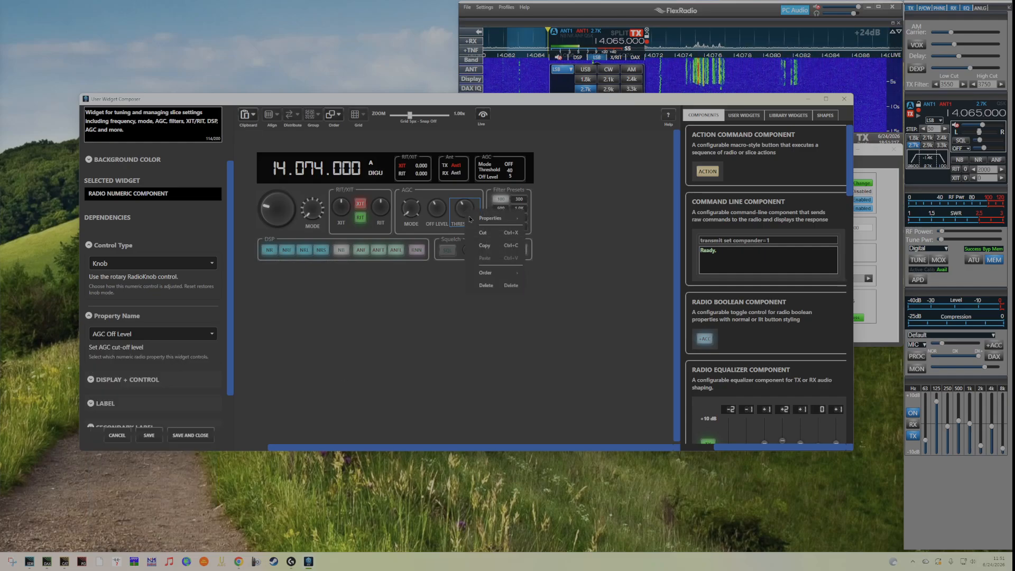
mouse_move(495, 222)
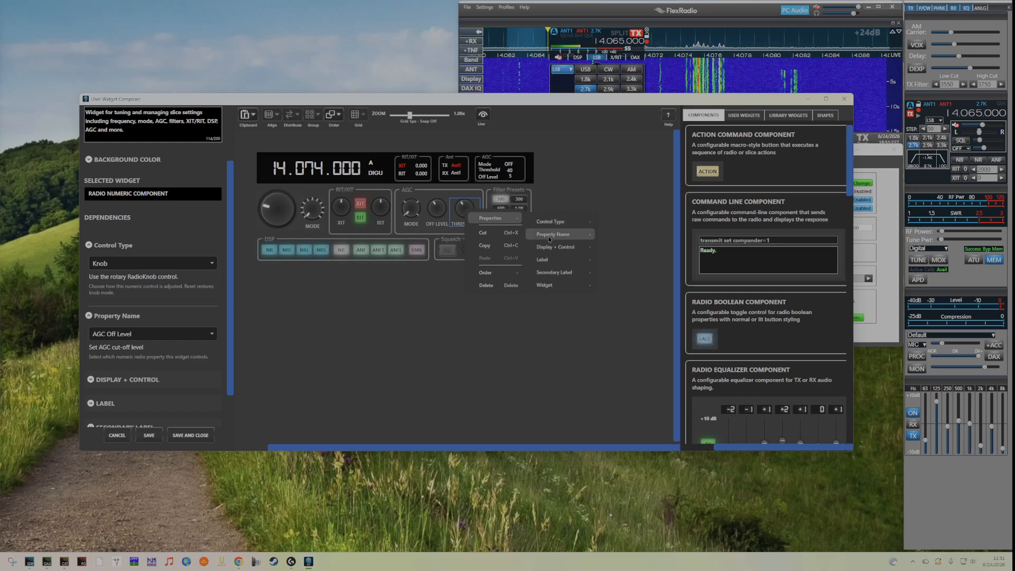
mouse_move(555, 241)
mouse_move(624, 253)
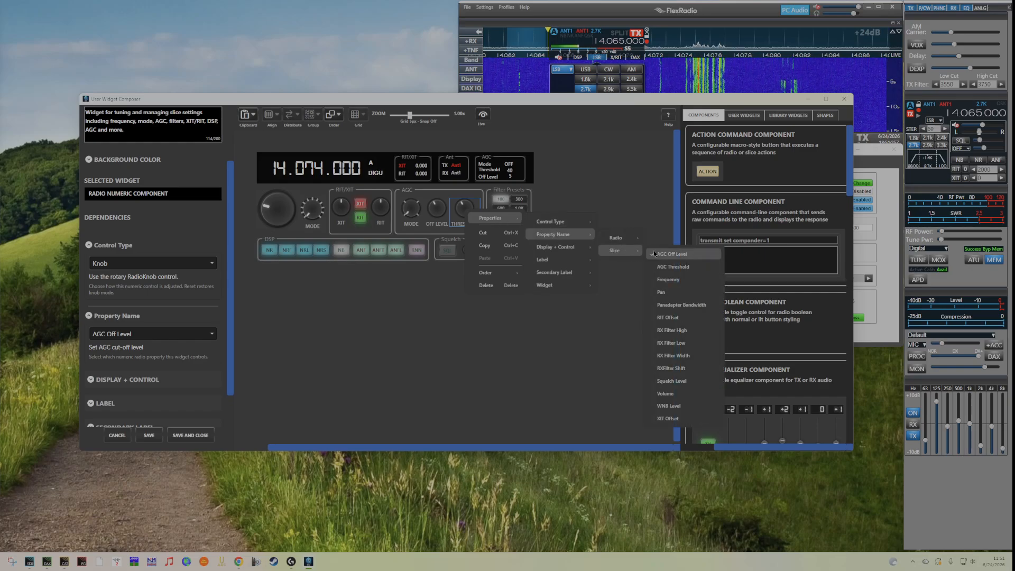
left_click(679, 269)
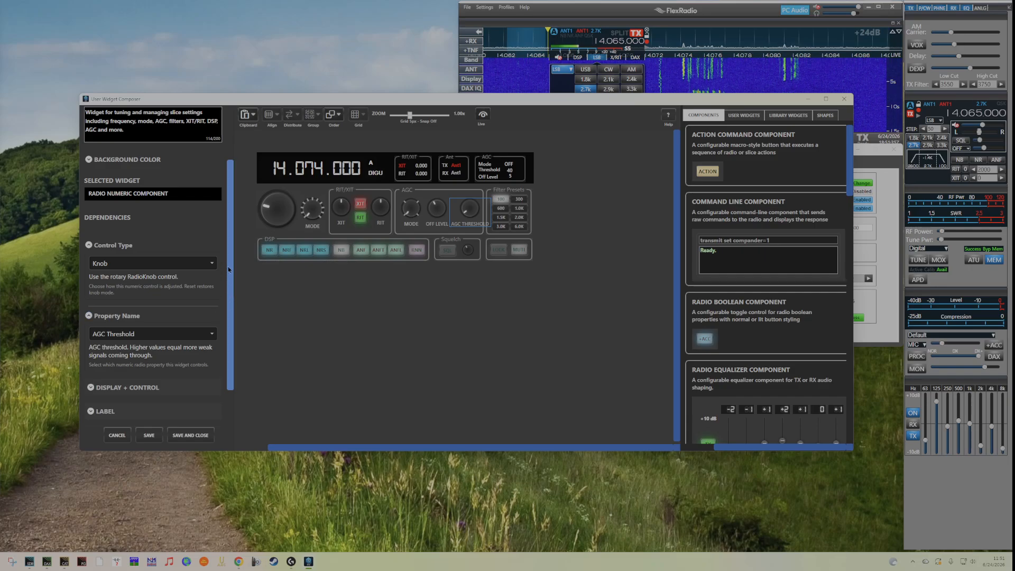
Shorten the threshold knob's label to THRESHOLD.
scroll(229, 269, "down", 2)
left_click(91, 361)
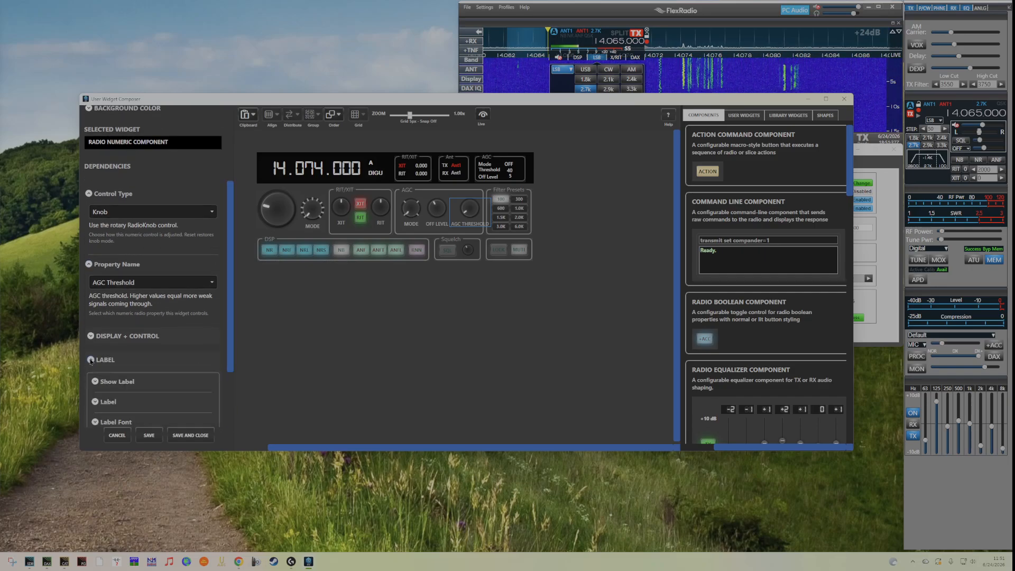
scroll(91, 360, "down", 2)
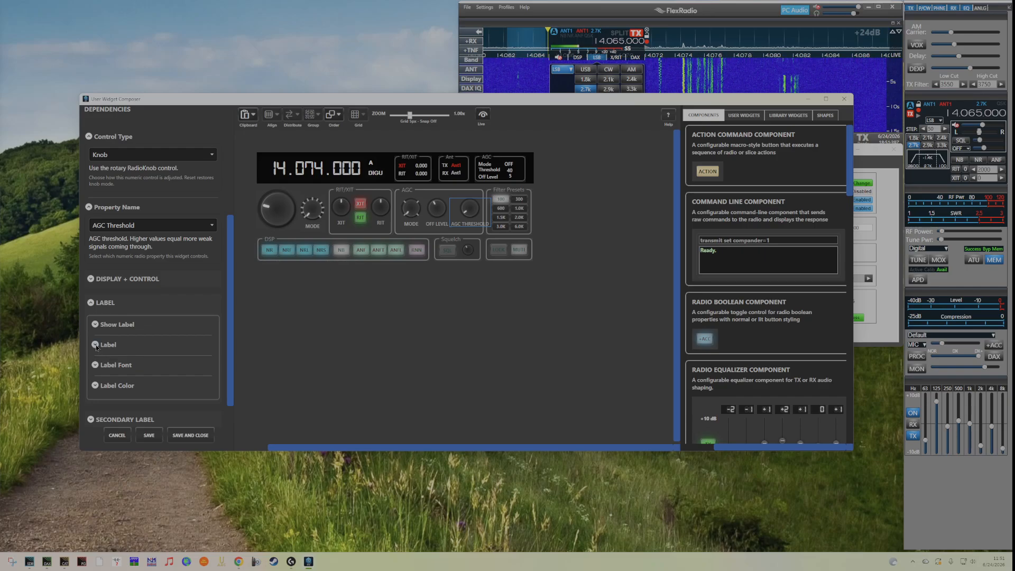
left_click(96, 345)
left_click(108, 361)
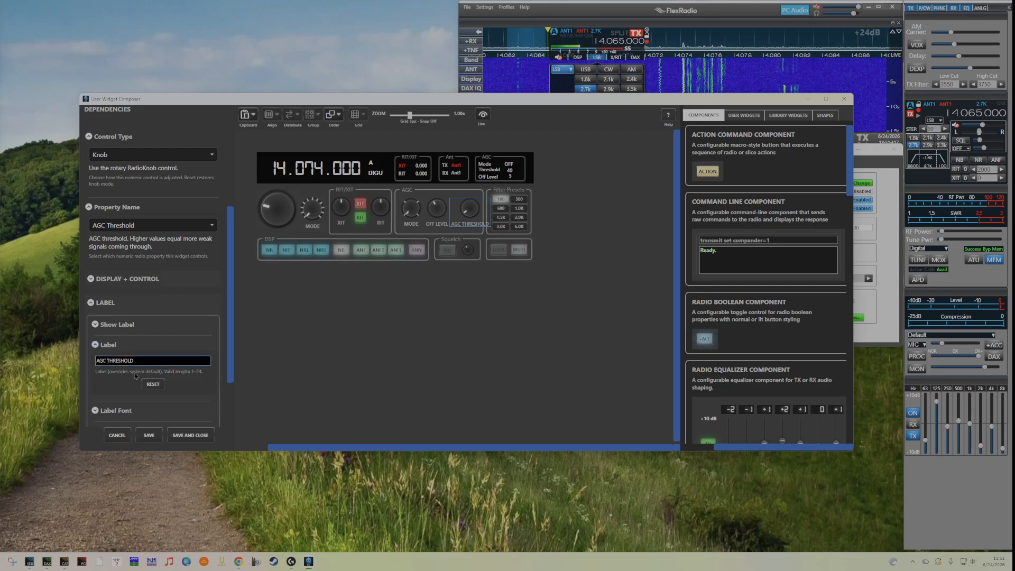
key("BackSpace")
key("BackSpace")
key("BackSpace")
key("BackSpace")
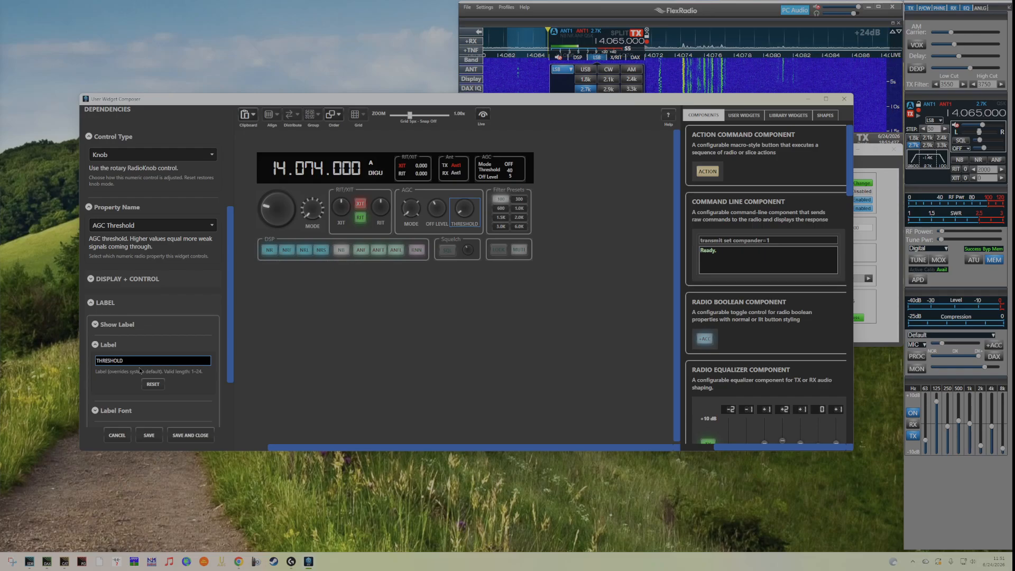
Open the threshold knob's label properties from its context menu and close the dialog.
right_click(464, 220)
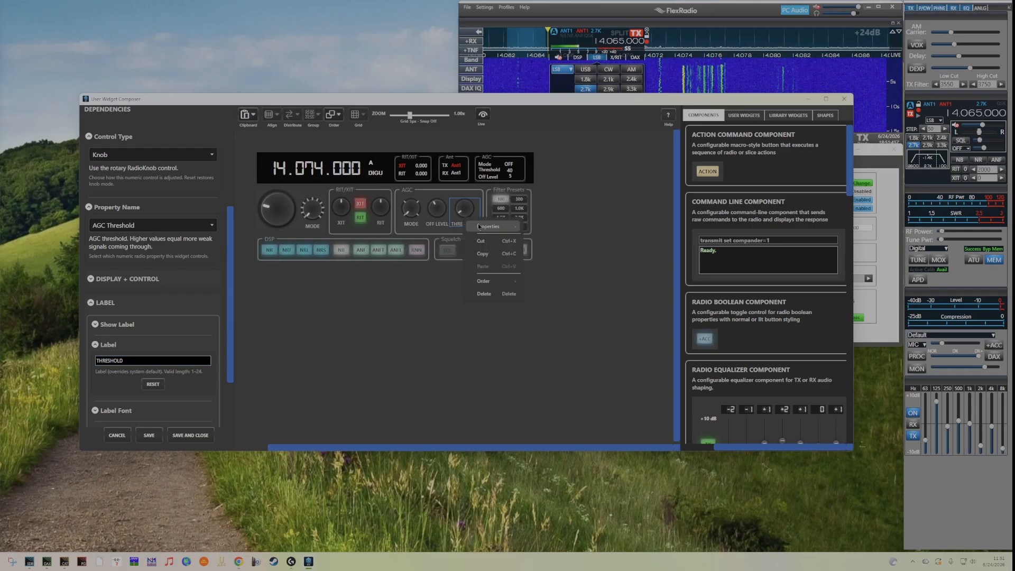
mouse_move(491, 226)
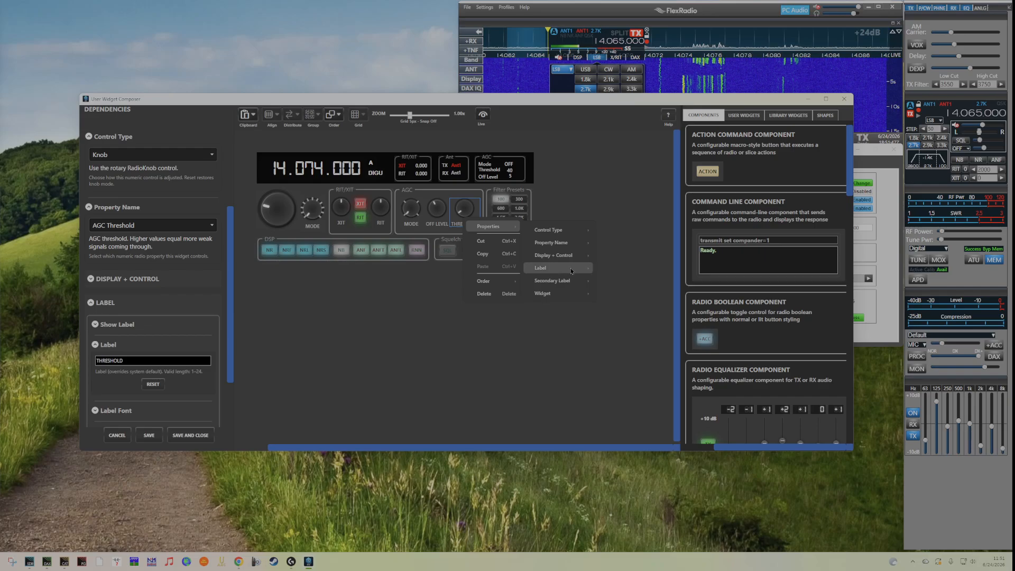
mouse_move(544, 268)
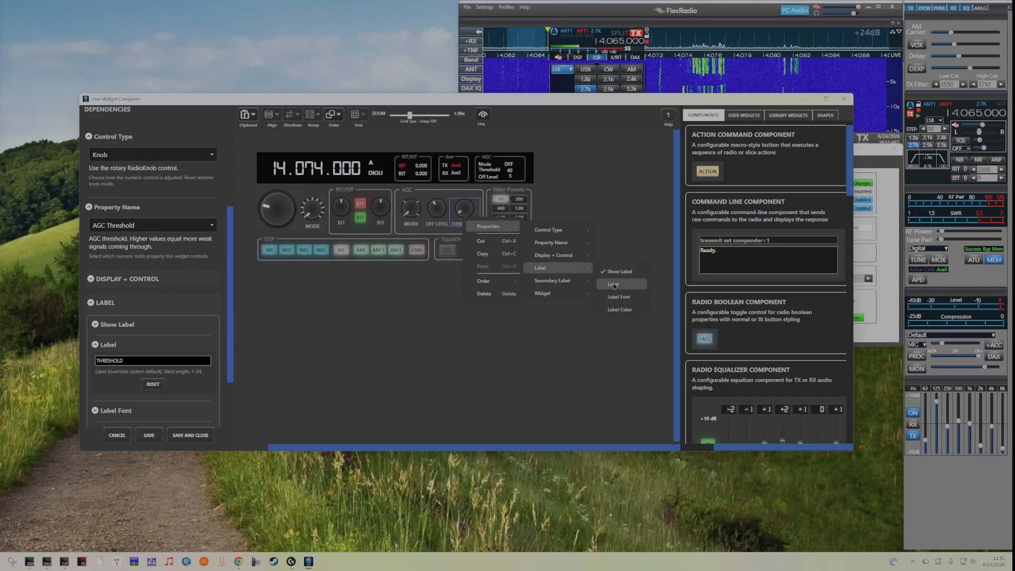
left_click(613, 285)
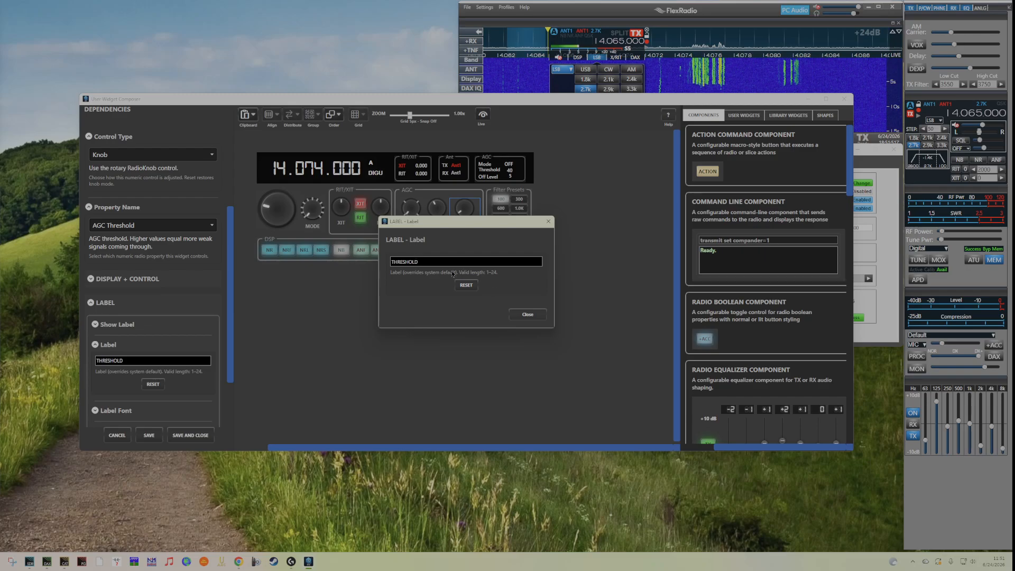
left_click(538, 313)
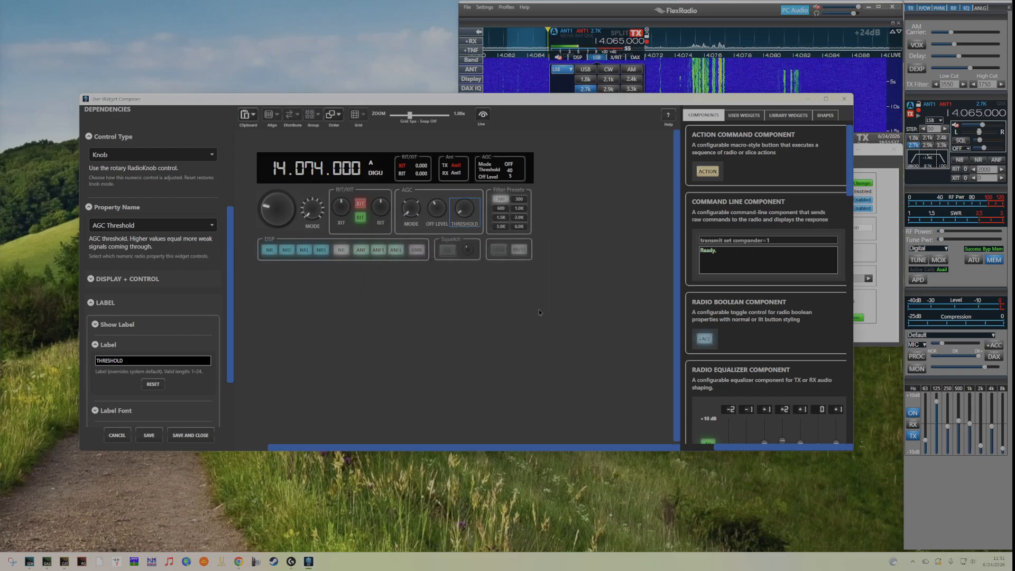
Check both AGC knobs' properties and test the off-level and threshold knobs again in live preview mode.
left_click(438, 218)
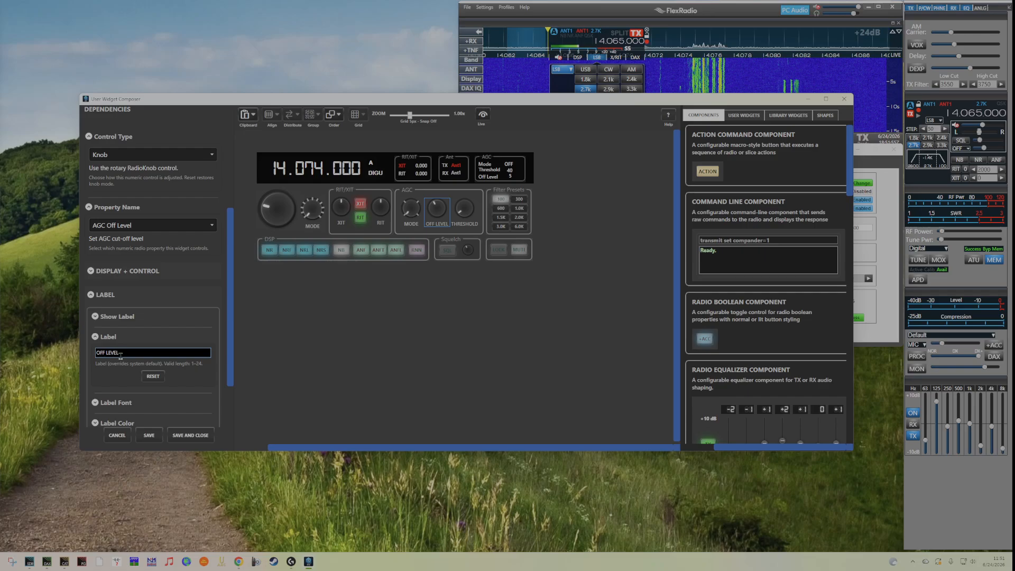
left_click(469, 214)
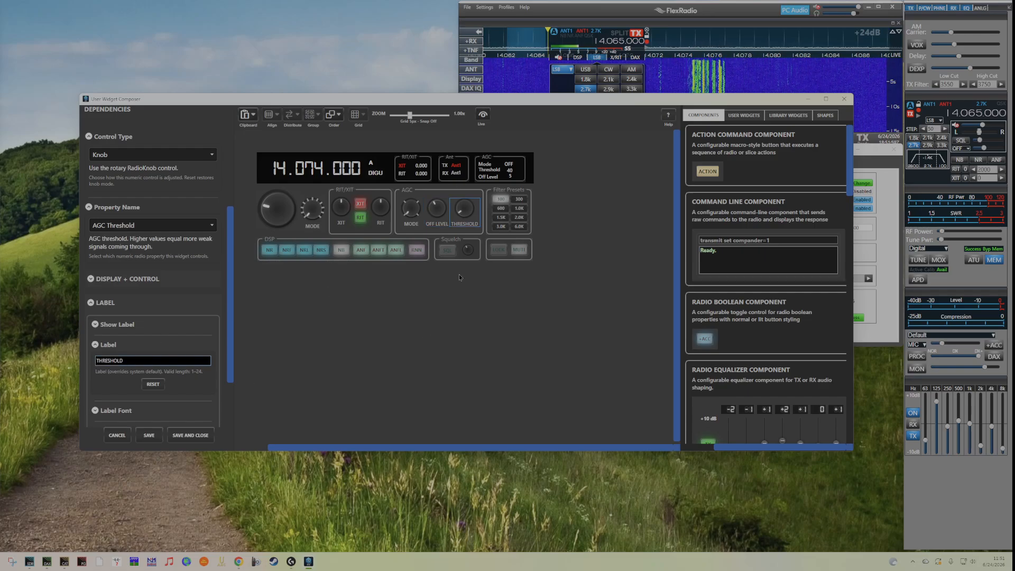
left_click(484, 116)
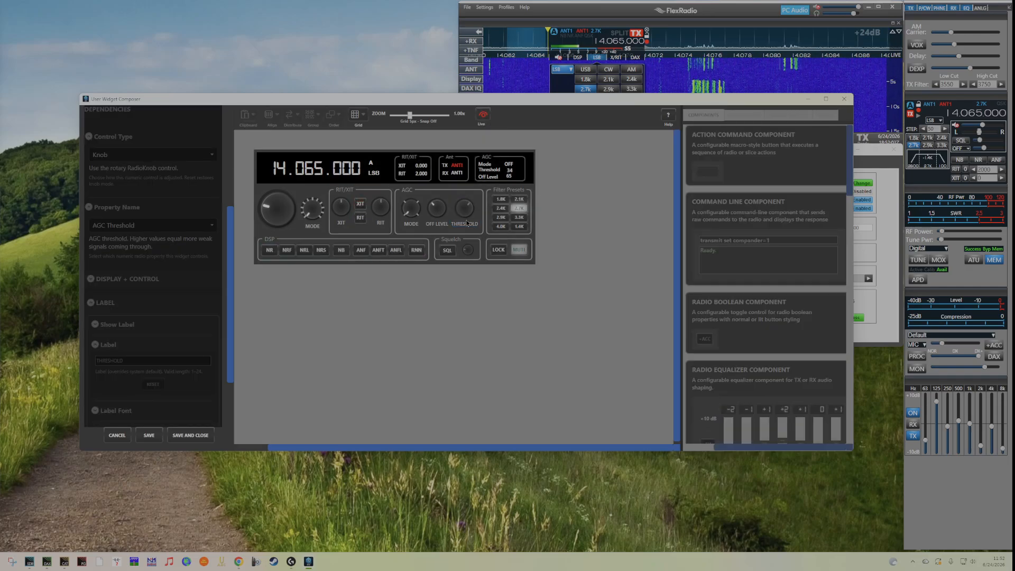
left_click_drag(434, 216, 434, 209)
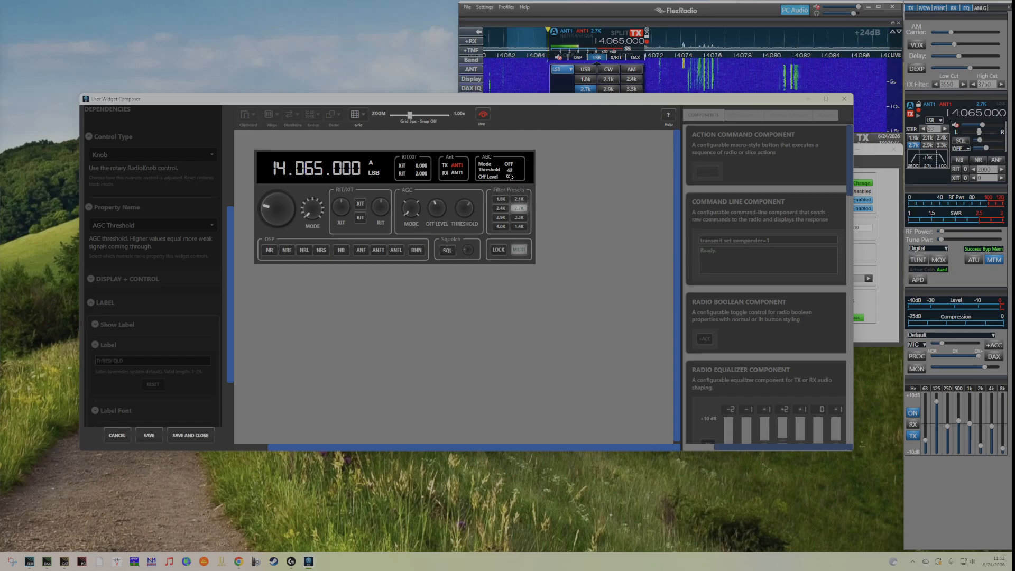
left_click_drag(467, 210, 467, 215)
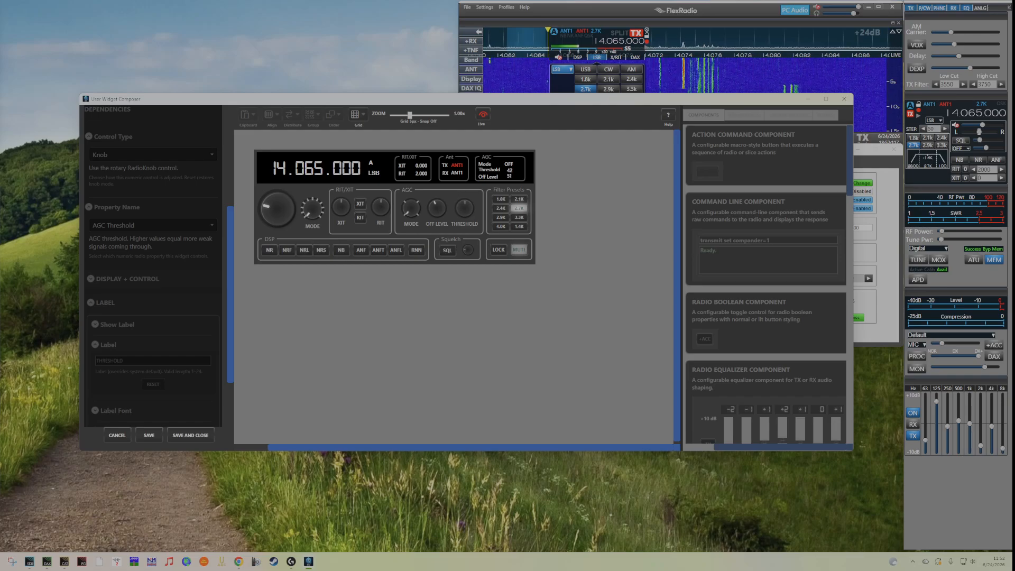
left_click_drag(468, 214, 468, 210)
left_click(482, 121)
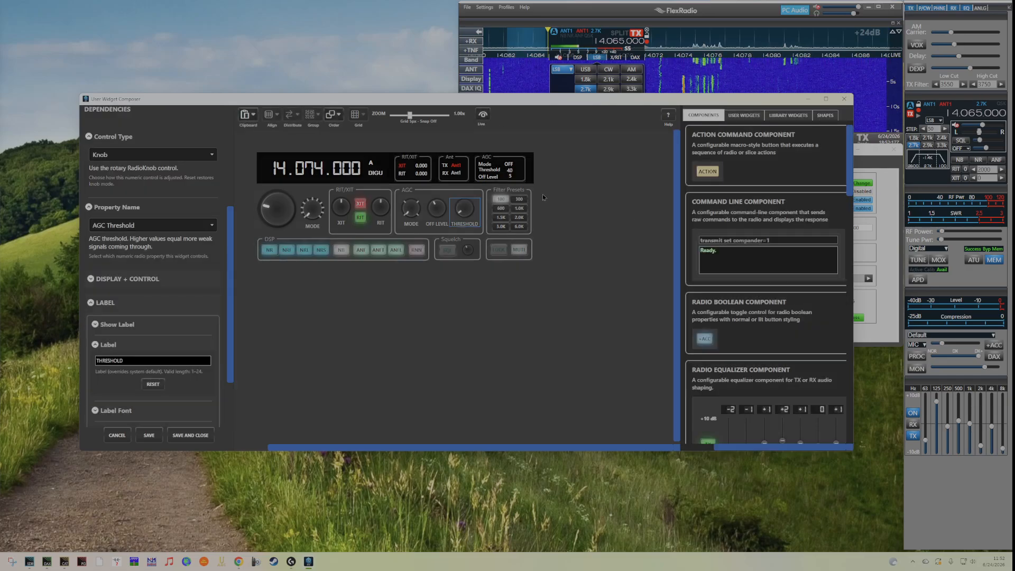
left_click(521, 171)
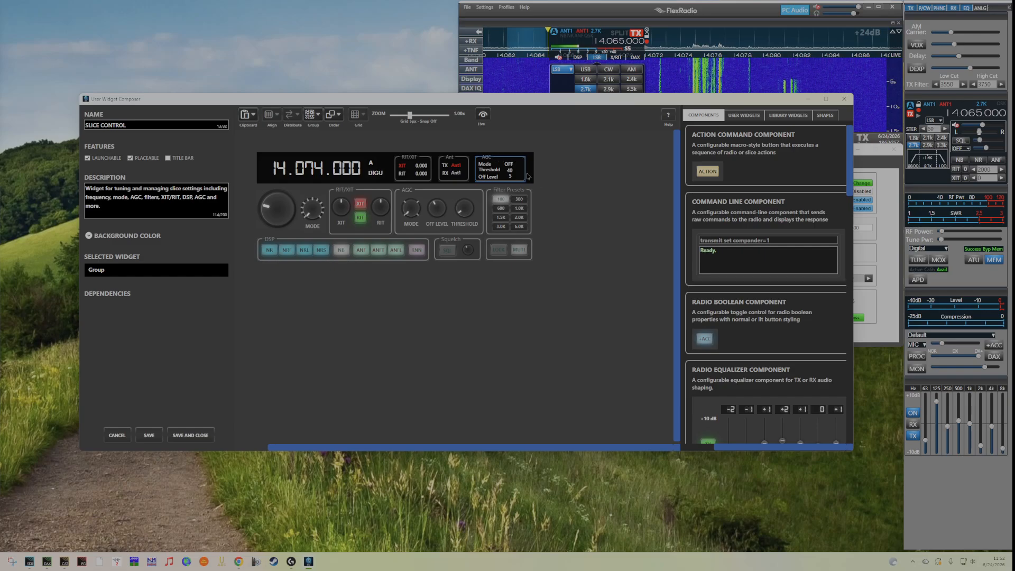
Ungroup the AGC readout and move its AGC frame aside to reach the value texts beneath.
left_click(318, 115)
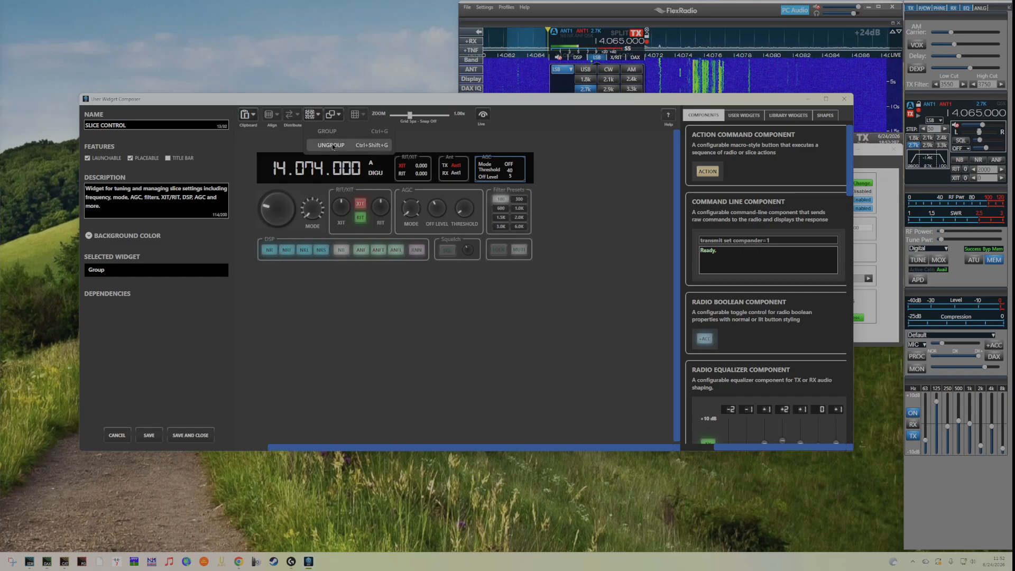
left_click(331, 145)
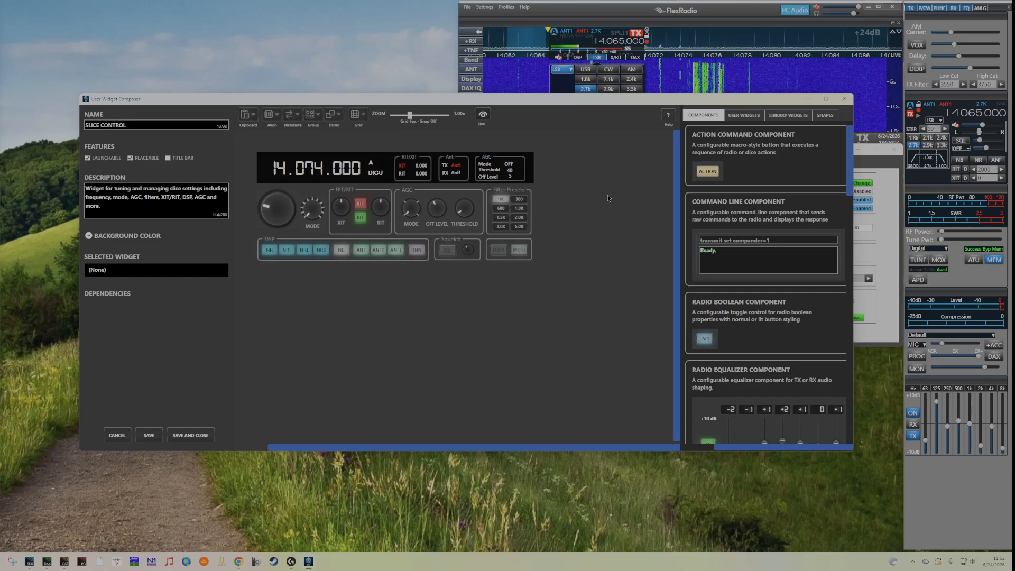
left_click(520, 182)
left_click_drag(513, 184, 594, 189)
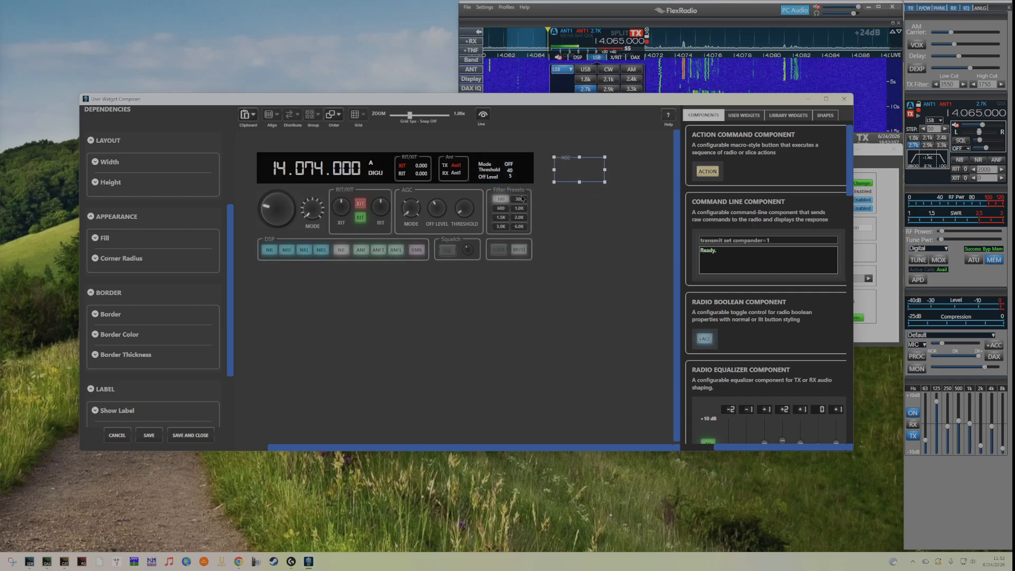
Bind the Threshold value text to AGC Threshold and the Off Level value text to AGC Off Level.
left_click(510, 176)
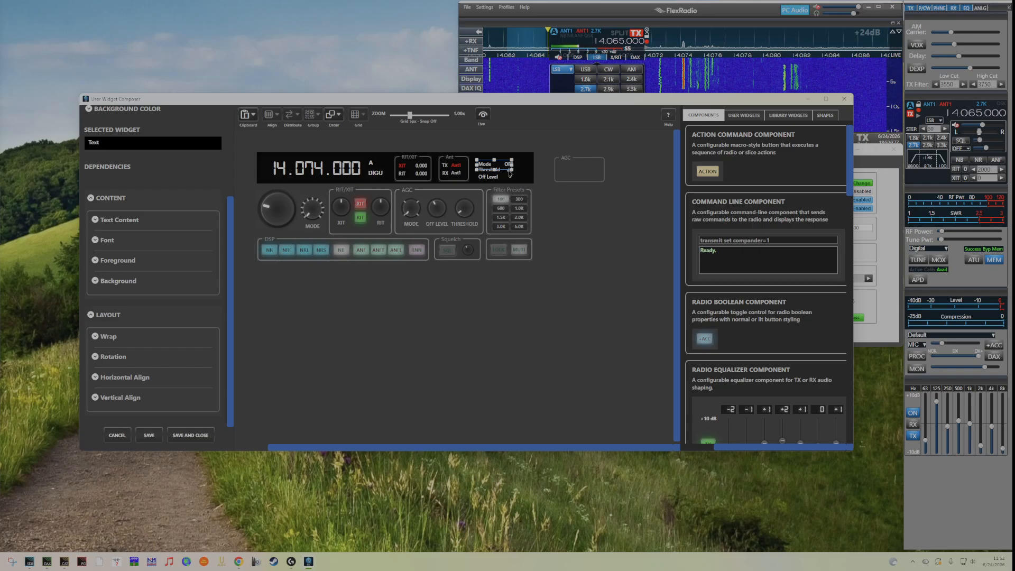
left_click(510, 173)
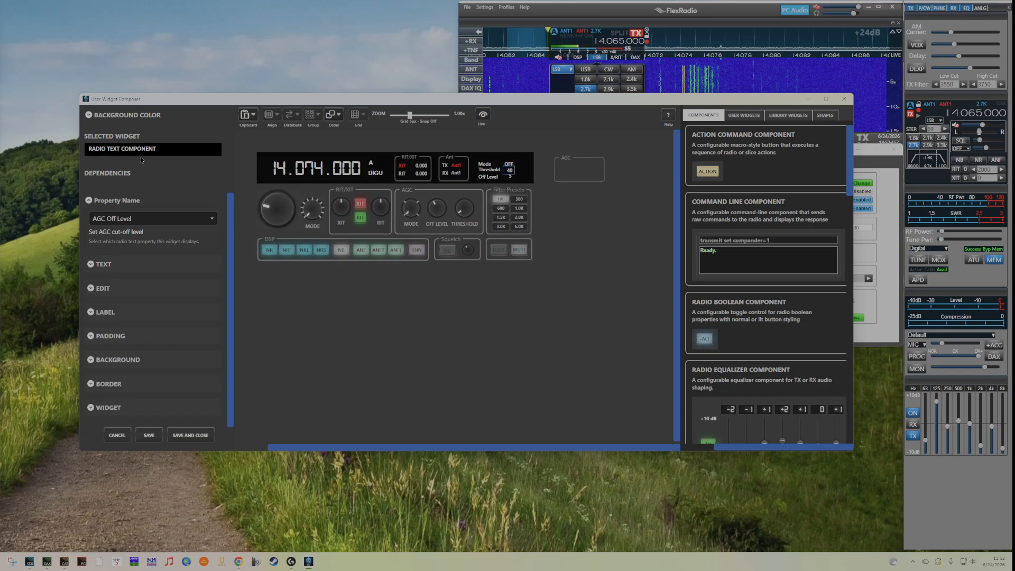
left_click(212, 221)
left_click(141, 249)
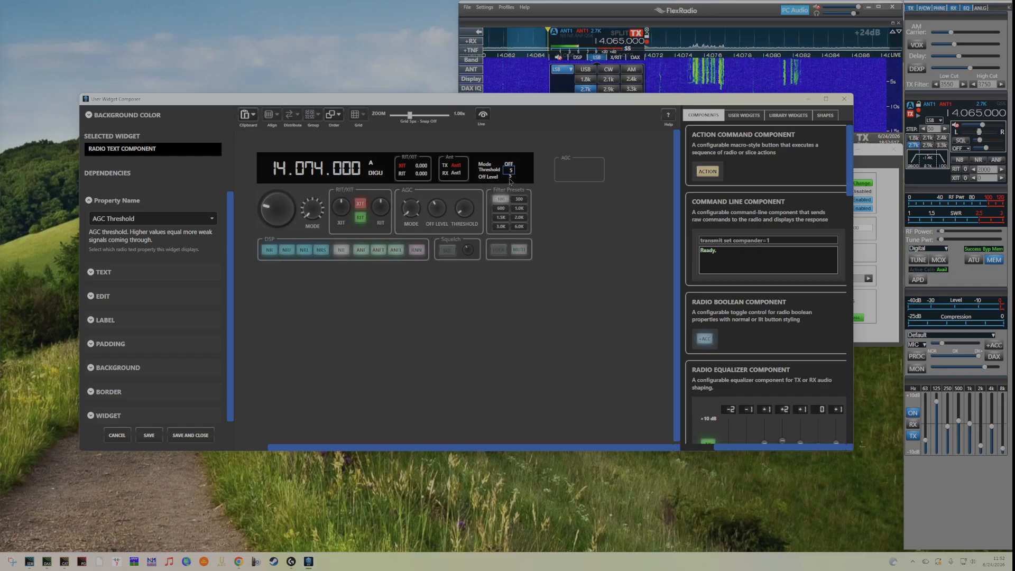
left_click(510, 178)
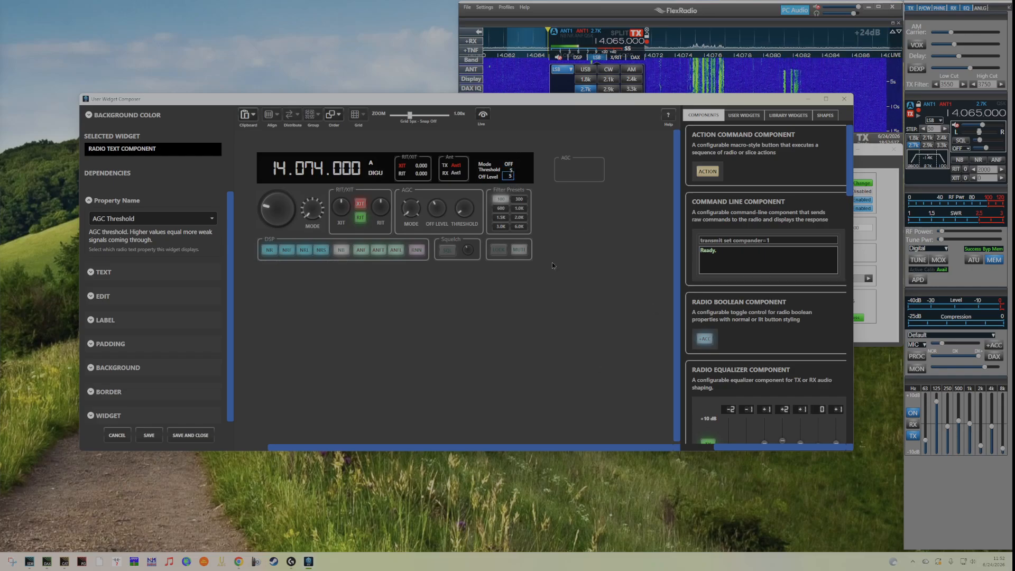
left_click(212, 218)
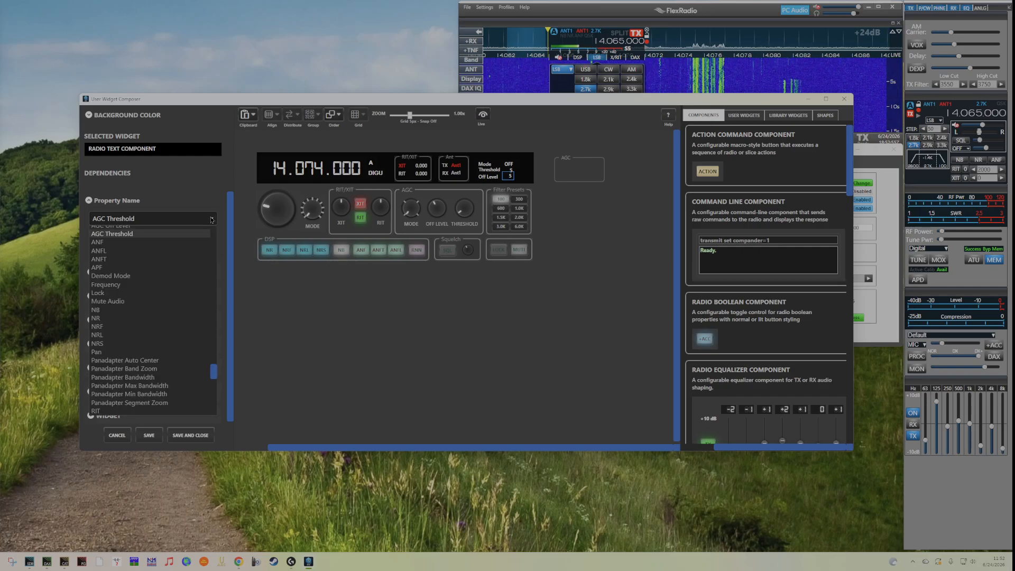
left_click(122, 231)
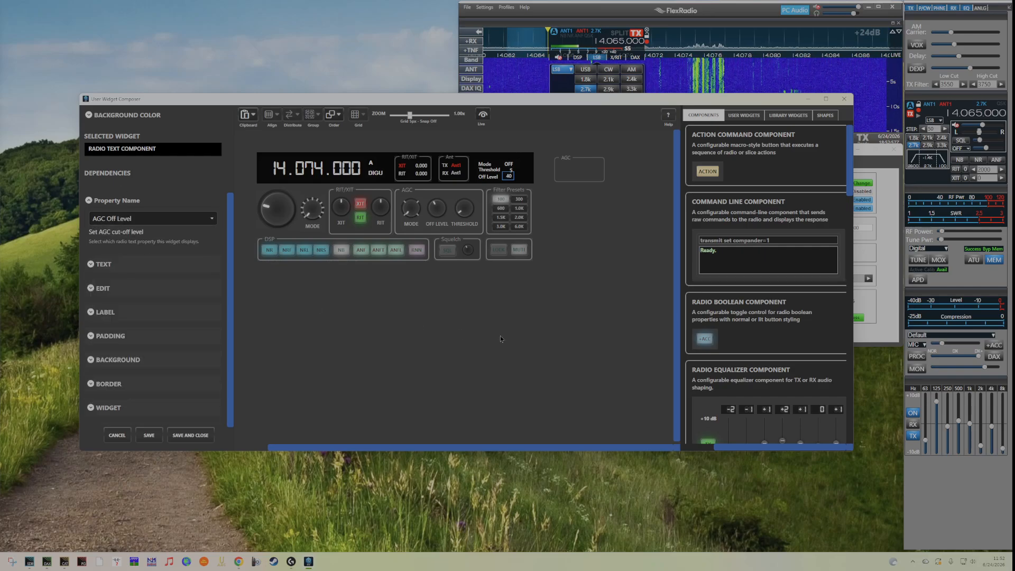
Move the AGC frame back over the AGC readout texts.
left_click(589, 185)
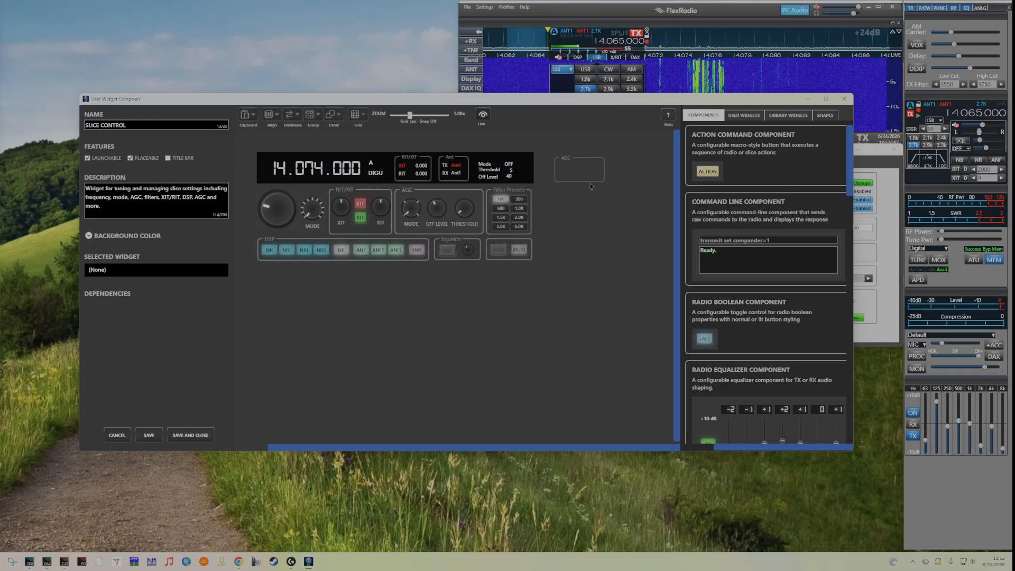
left_click_drag(603, 178, 525, 176)
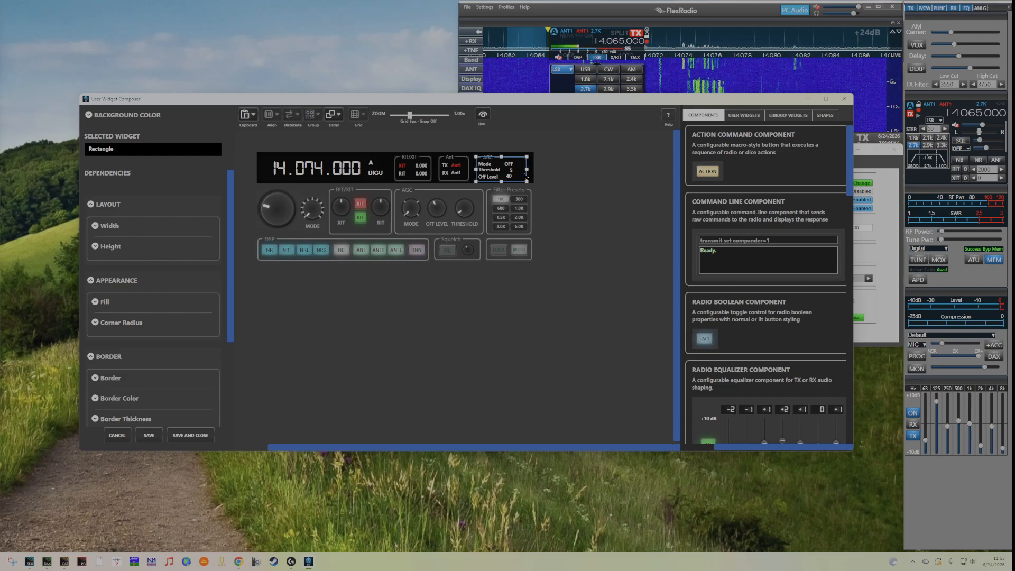
left_click(591, 174)
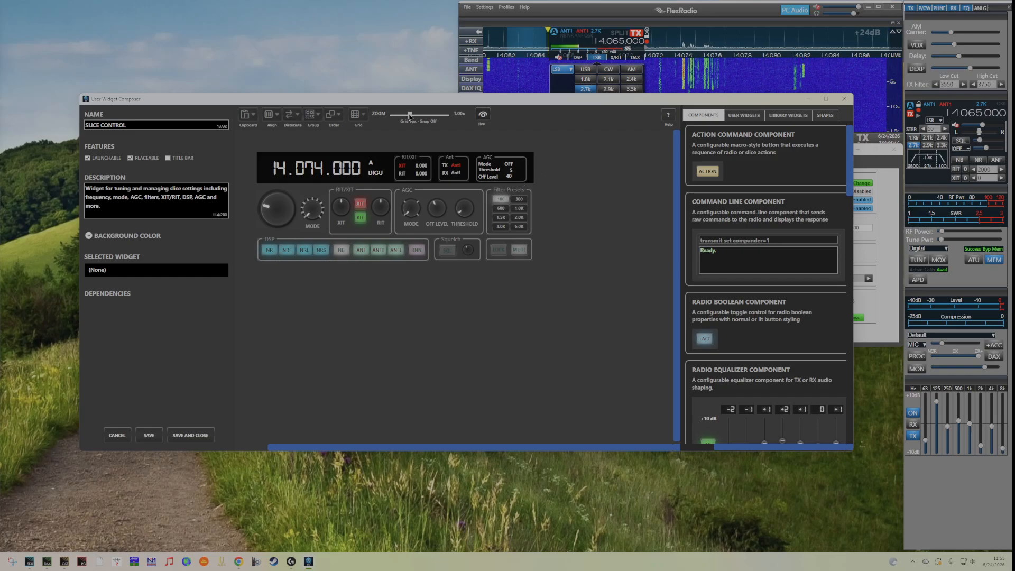
Select the seven AGC readout elements together and group them.
left_click_drag(410, 119, 422, 118)
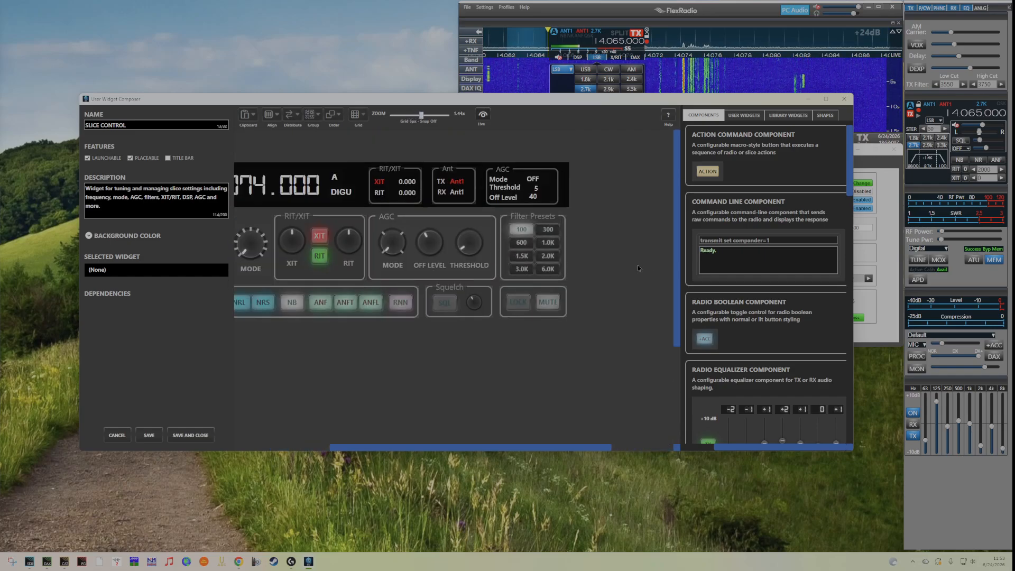
left_click(551, 206)
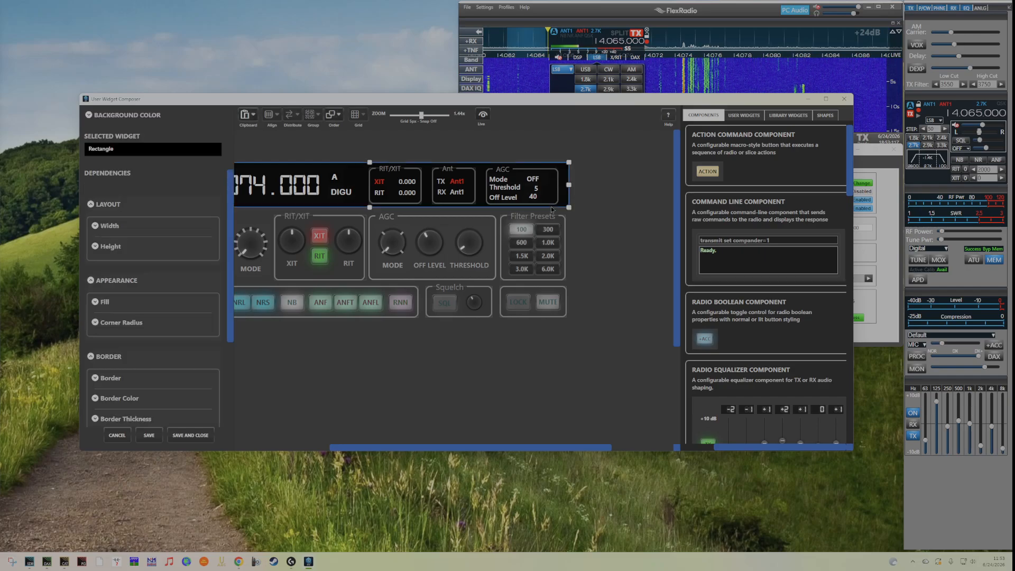
left_click(603, 230)
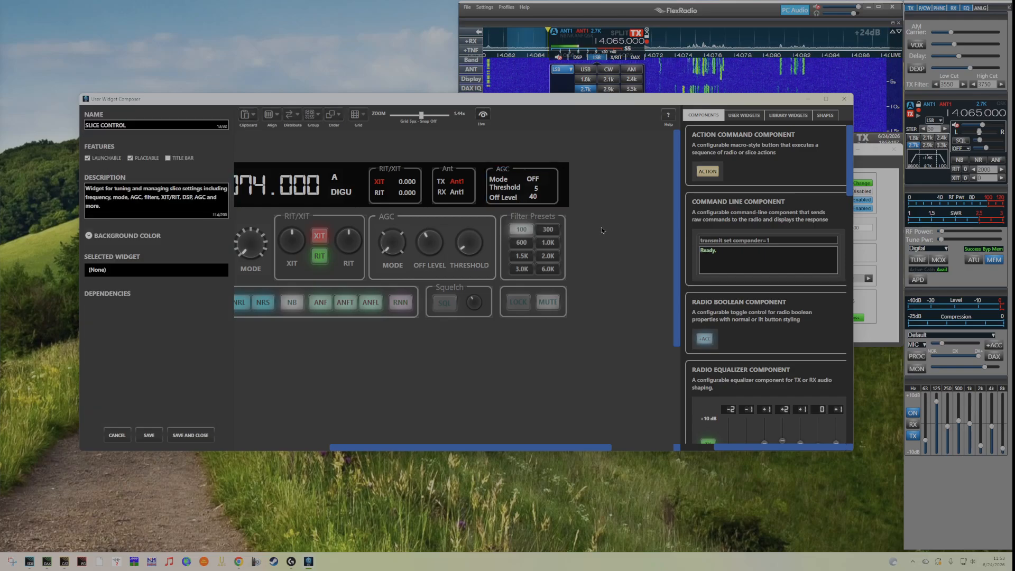
left_click(543, 205)
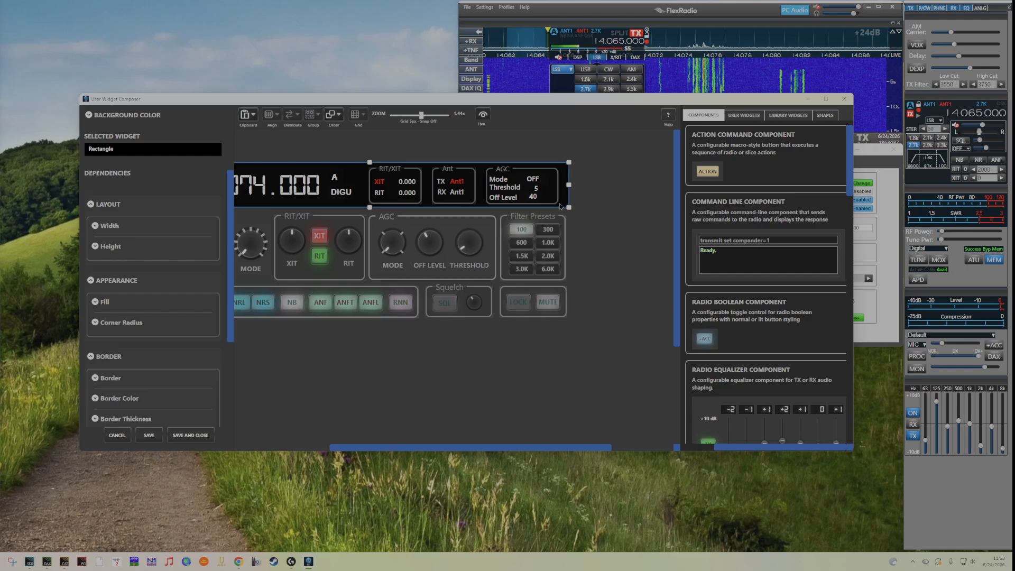
left_click(557, 202)
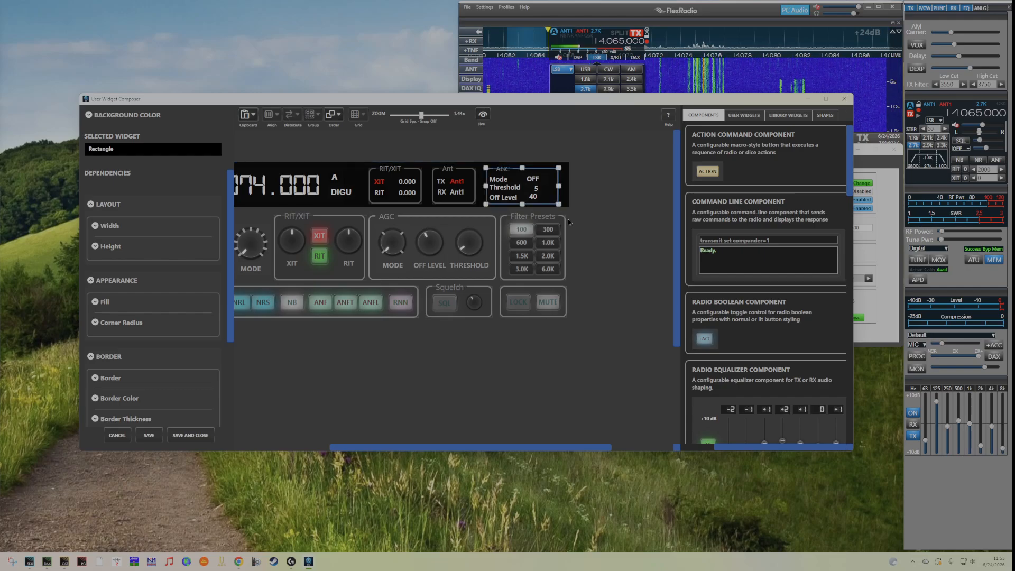
left_click(635, 214)
left_click_drag(596, 151, 479, 211)
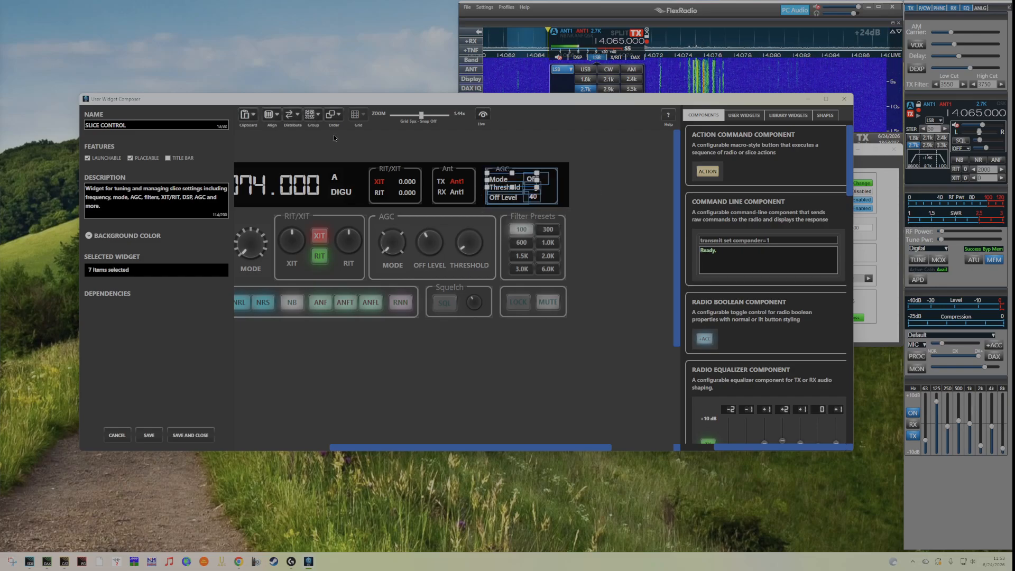
left_click(318, 115)
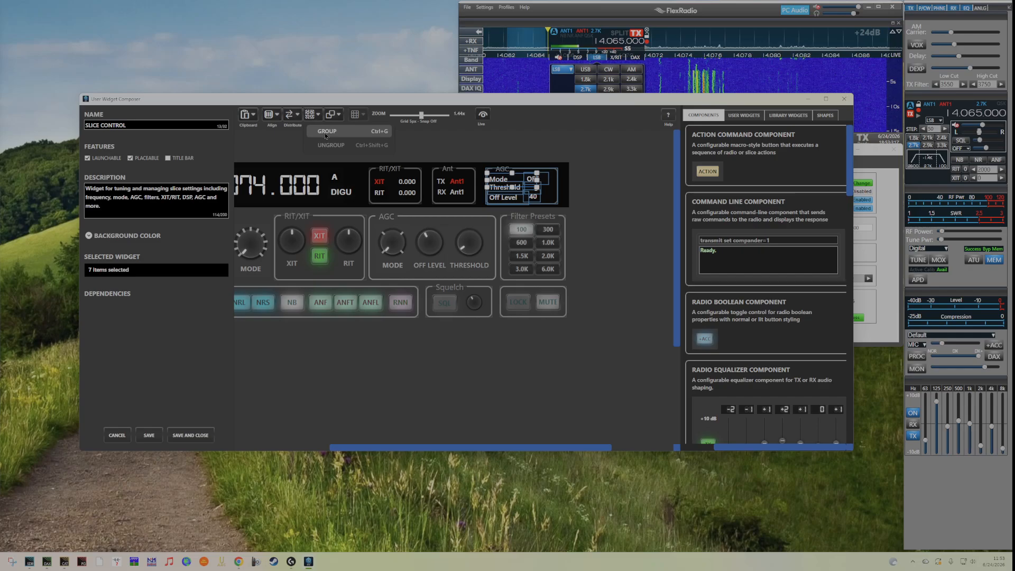
left_click(329, 135)
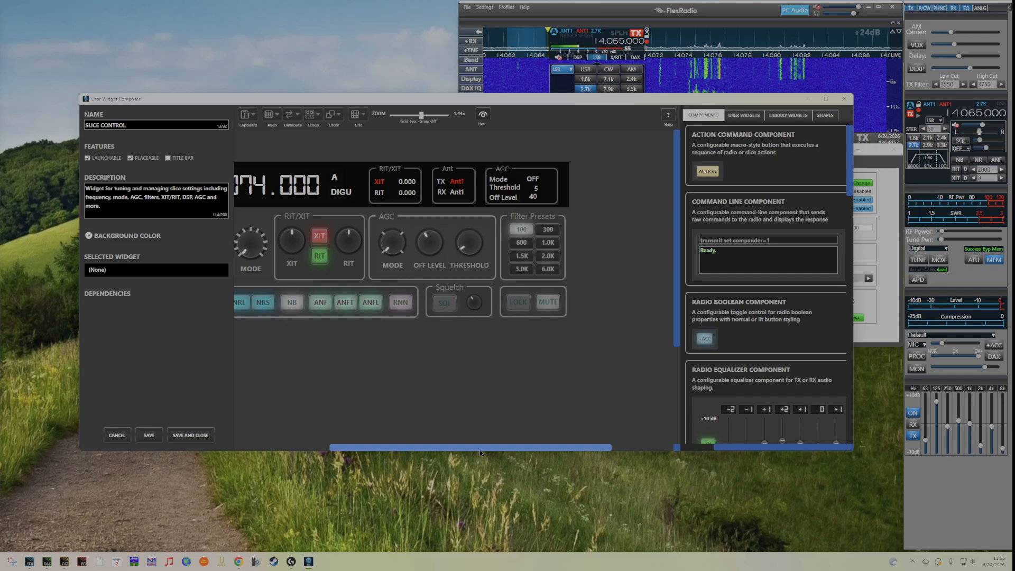
Test the AGC readout in live preview by turning the threshold knob, then save the widget.
left_click_drag(496, 449, 439, 453)
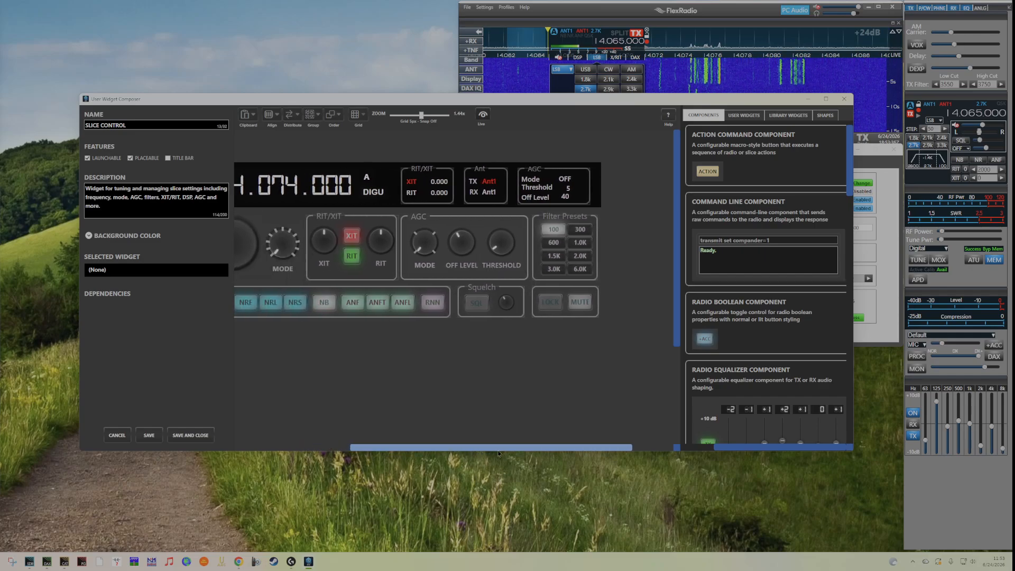
left_click(417, 115)
left_click_drag(395, 116, 409, 116)
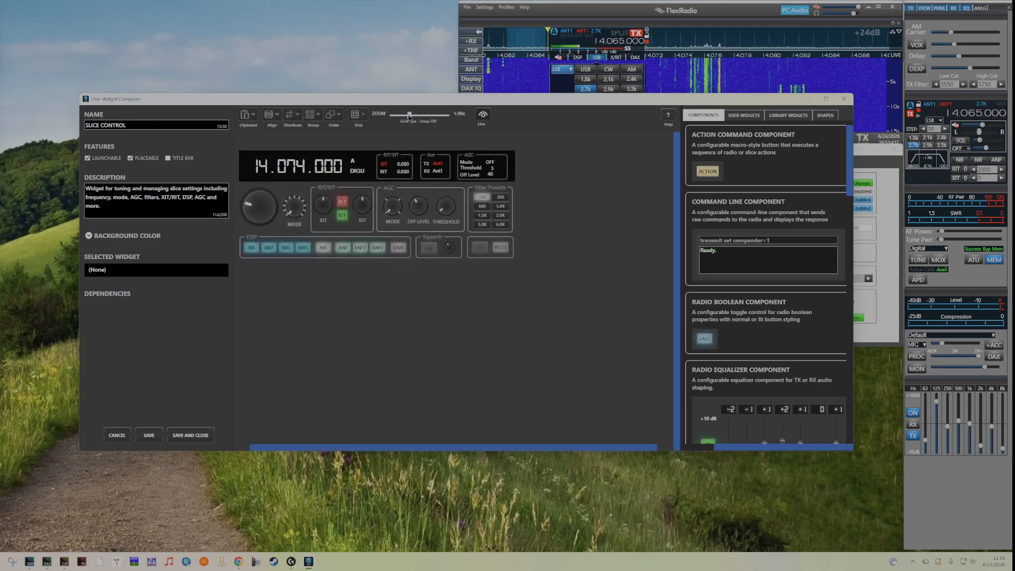
left_click_drag(458, 453, 457, 451)
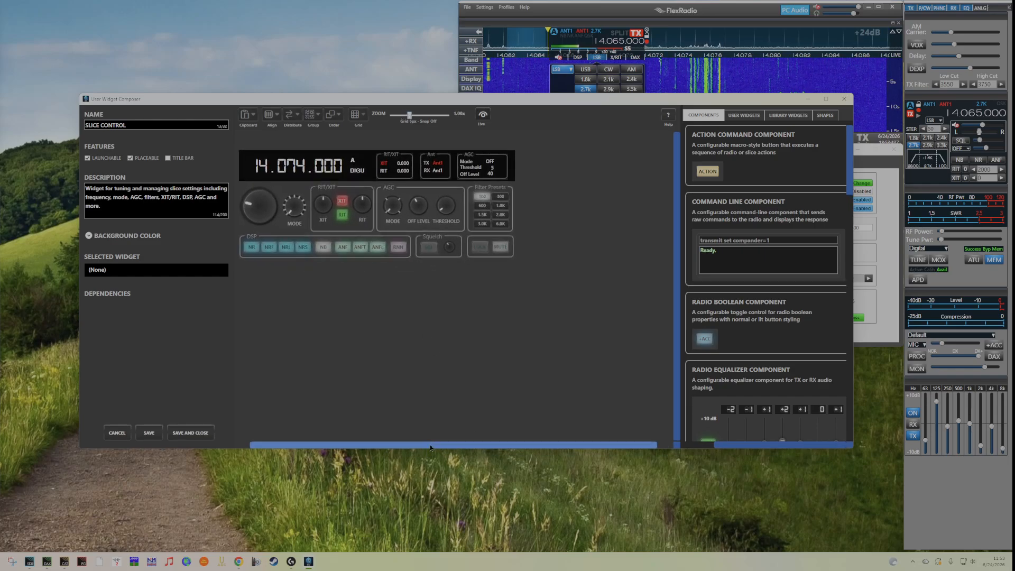
left_click(484, 116)
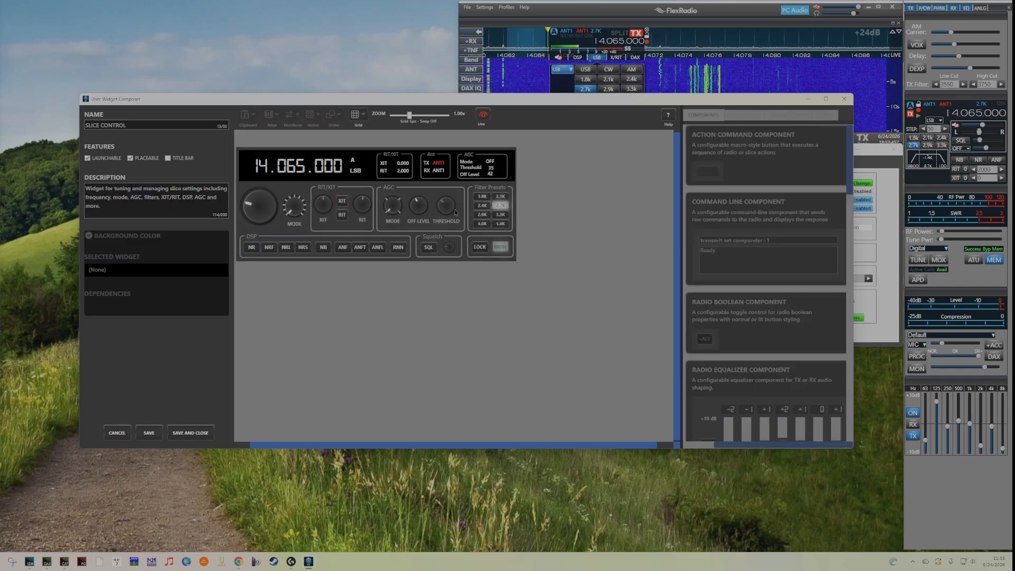
scroll(444, 206, "up", 6)
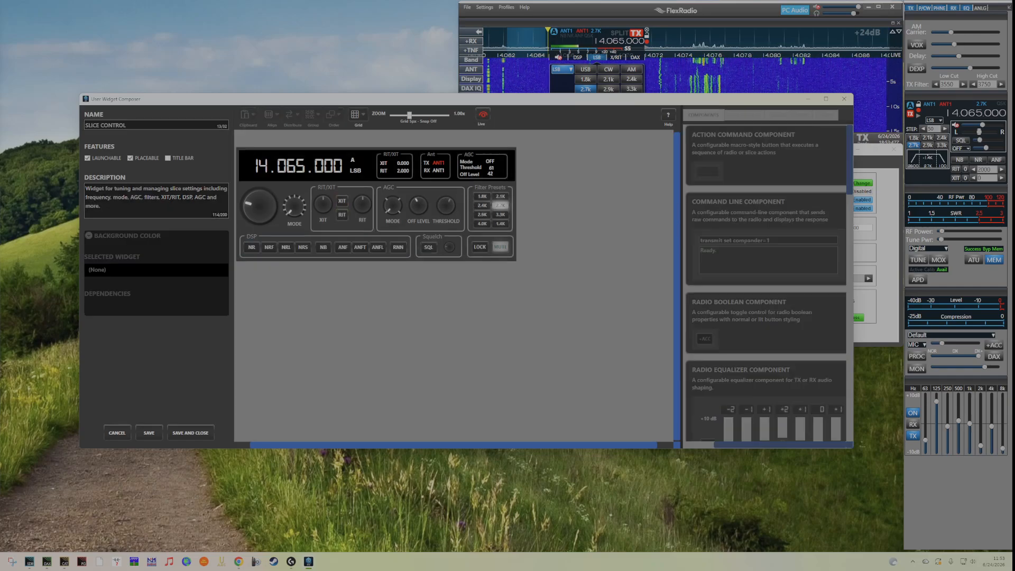
scroll(418, 206, "up", 5)
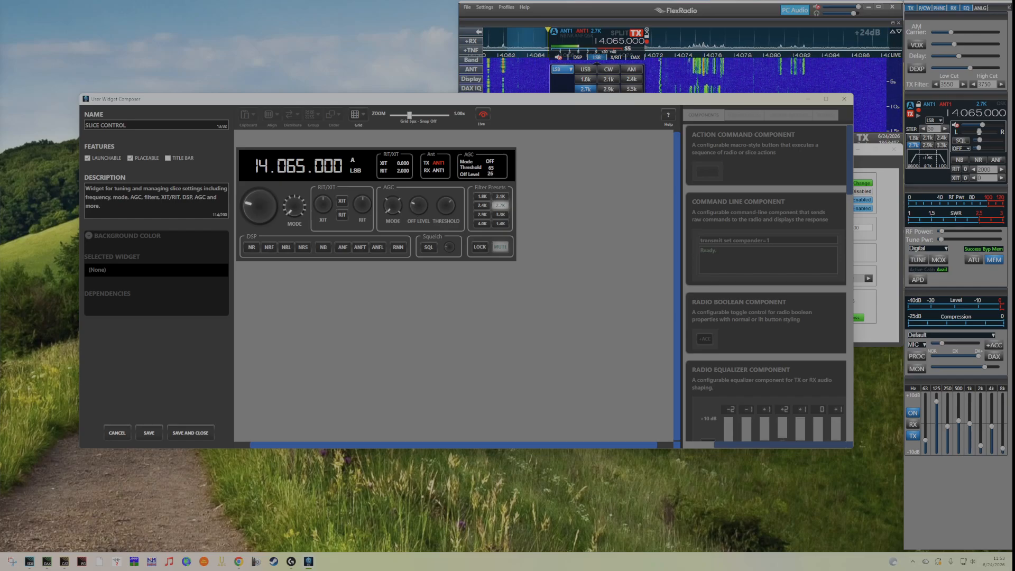
left_click(484, 116)
left_click(149, 433)
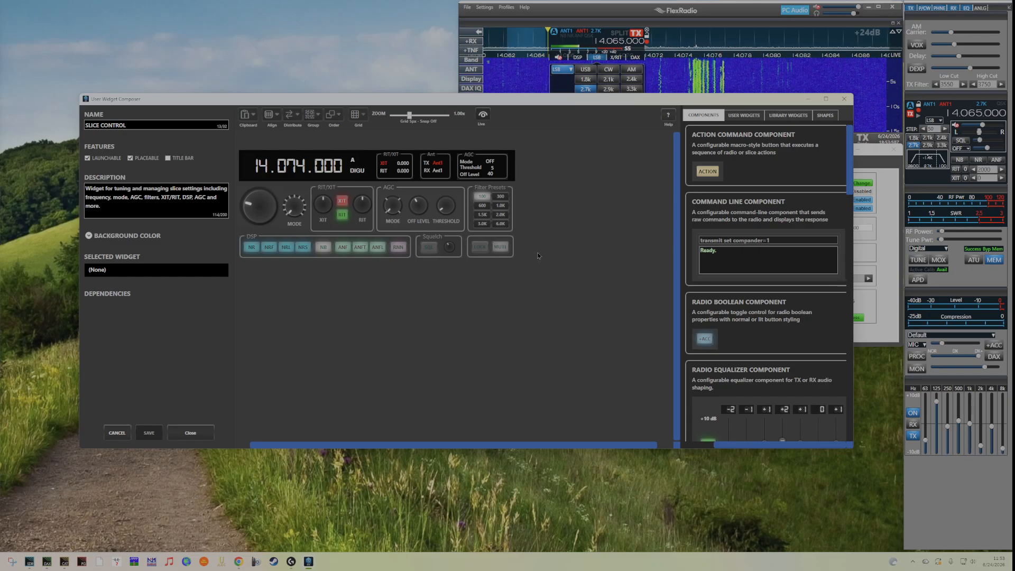
Select the main frequency tuning knob and move it out below the widget layout.
left_click_drag(444, 446, 476, 445)
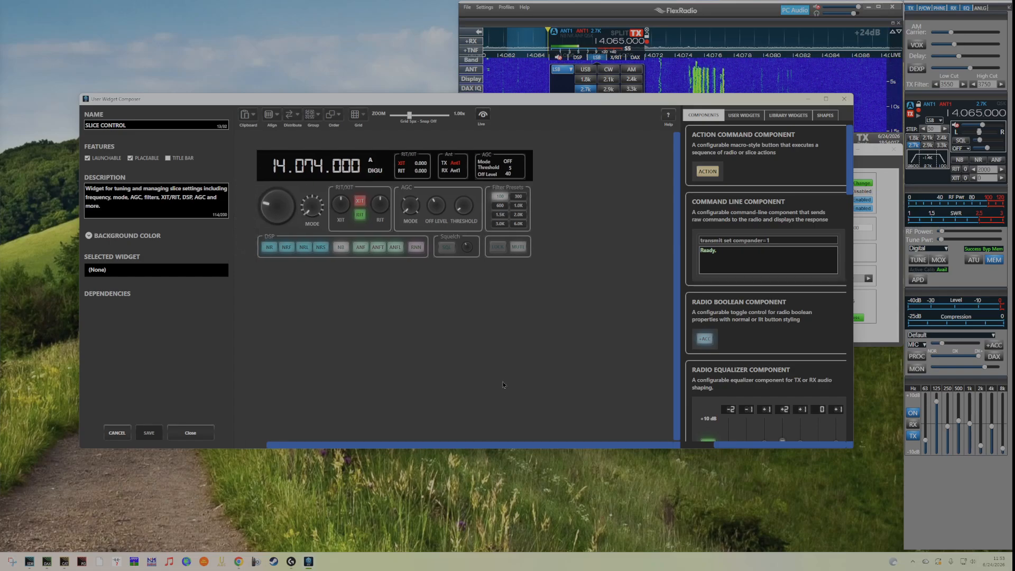
left_click(282, 215)
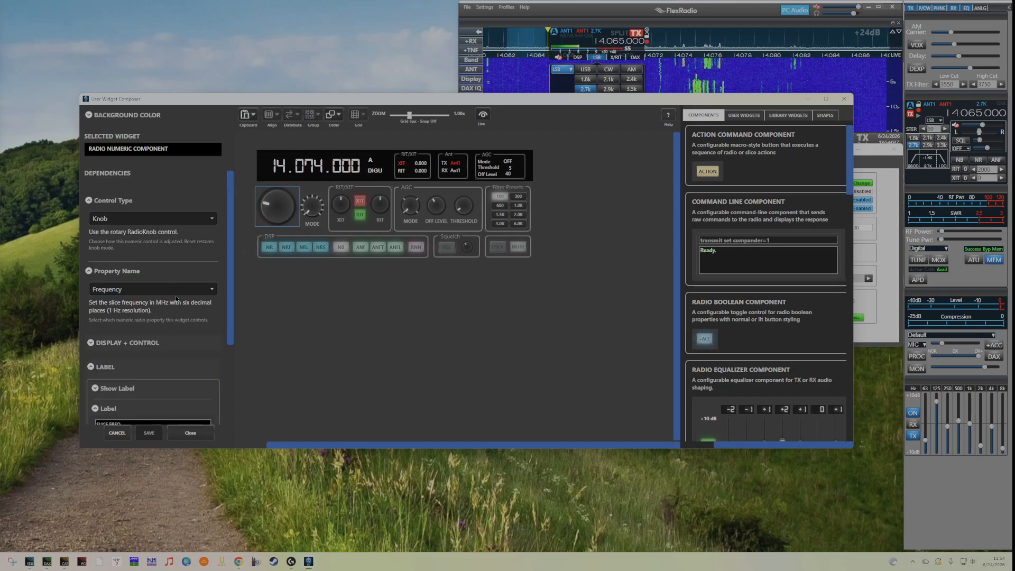
left_click_drag(278, 222, 393, 355)
Turn on Show Label for the frequency knob so its SLICE FREQ label displays.
scroll(231, 296, "down", 2)
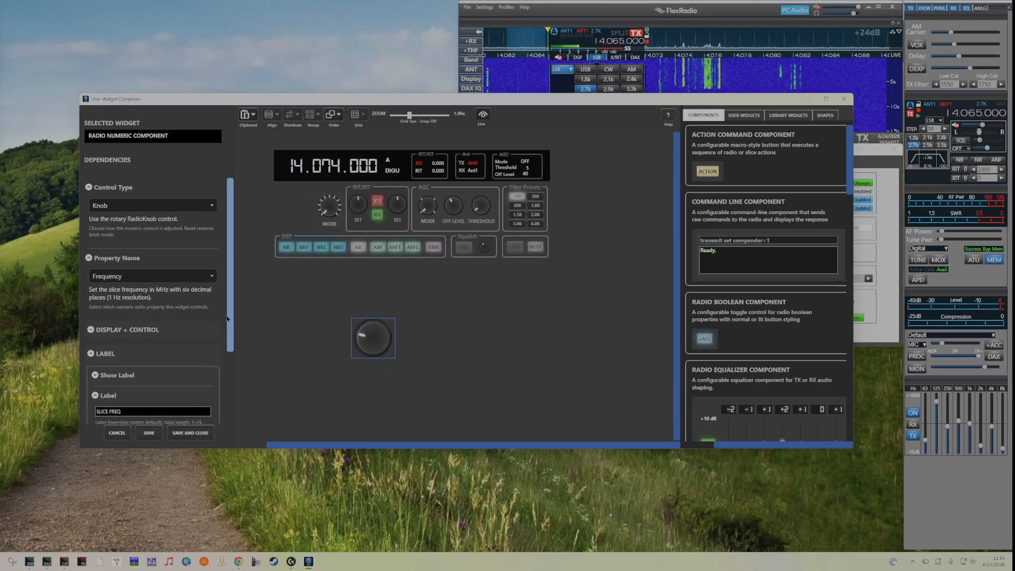
scroll(222, 254, "up", 2)
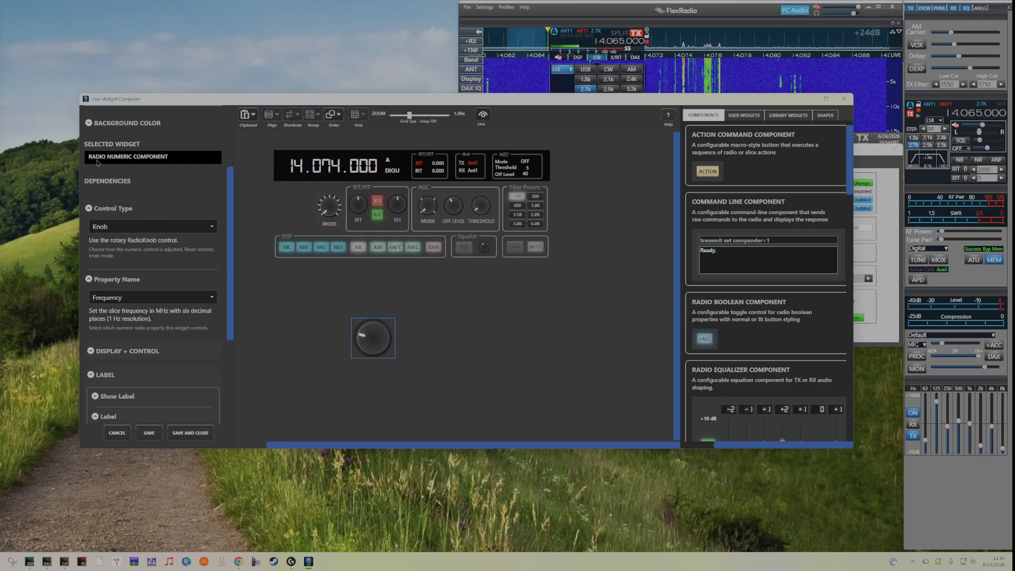
scroll(232, 294, "down", 2)
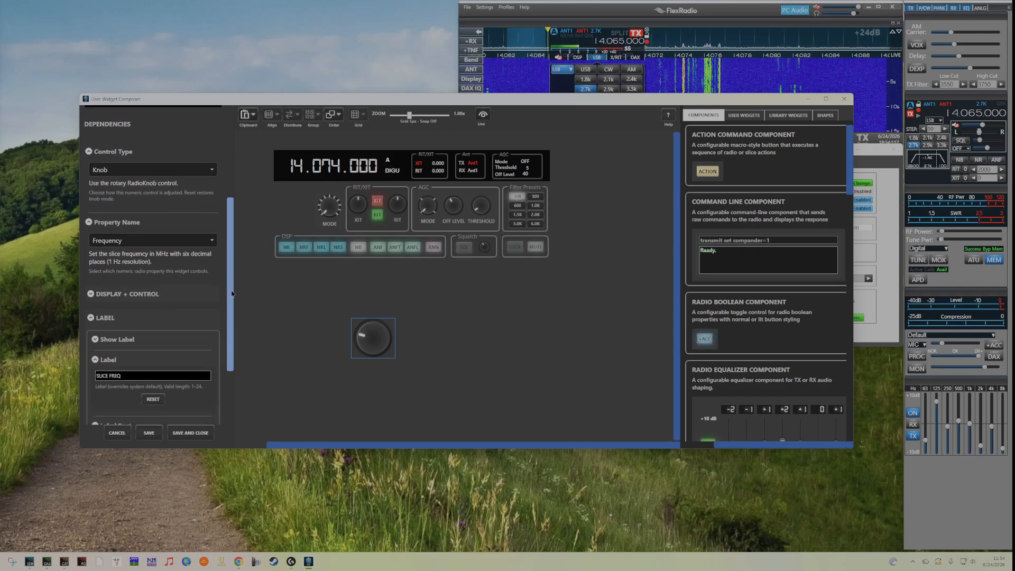
left_click_drag(232, 294, 242, 353)
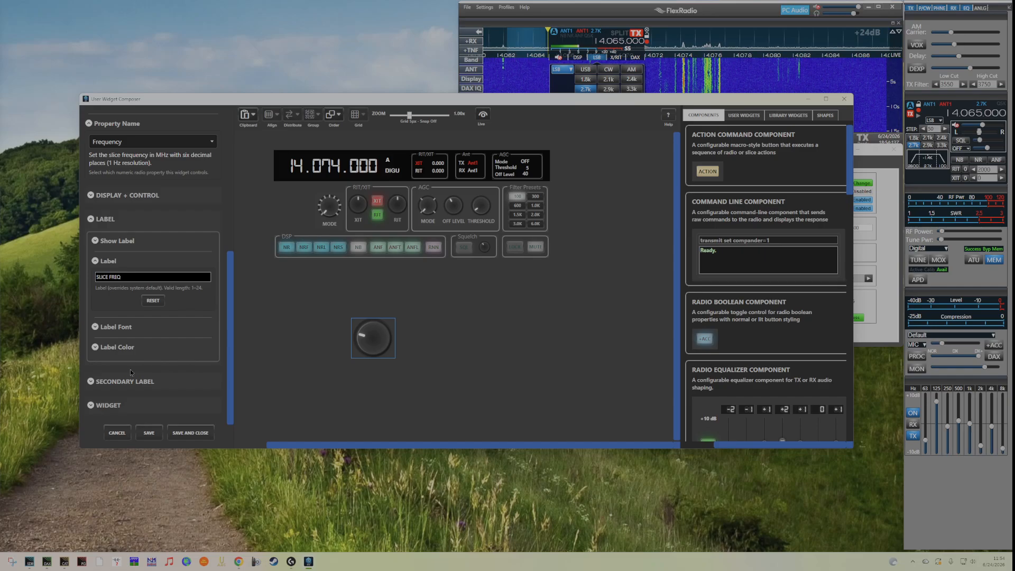
left_click(95, 240)
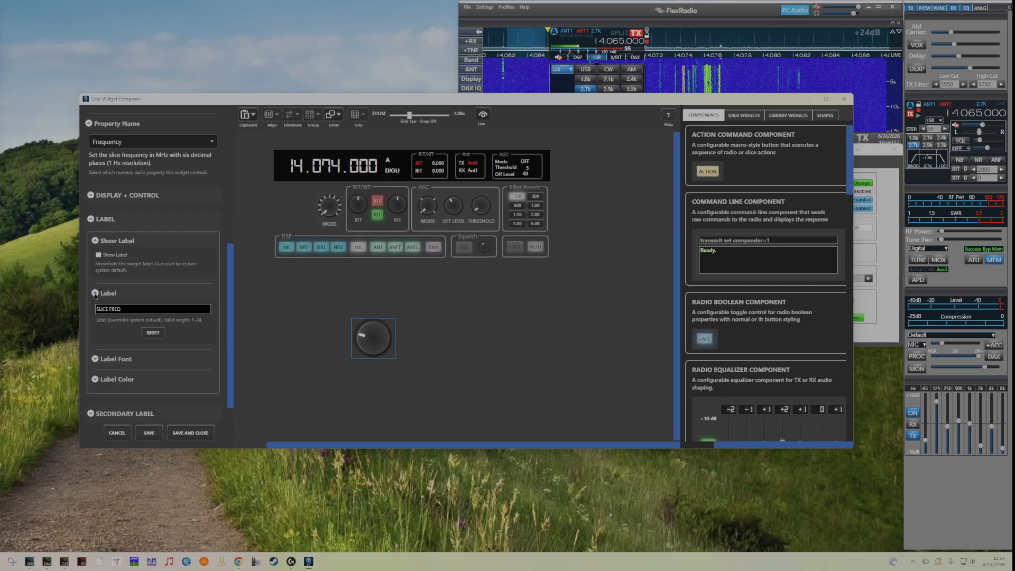
left_click(98, 255)
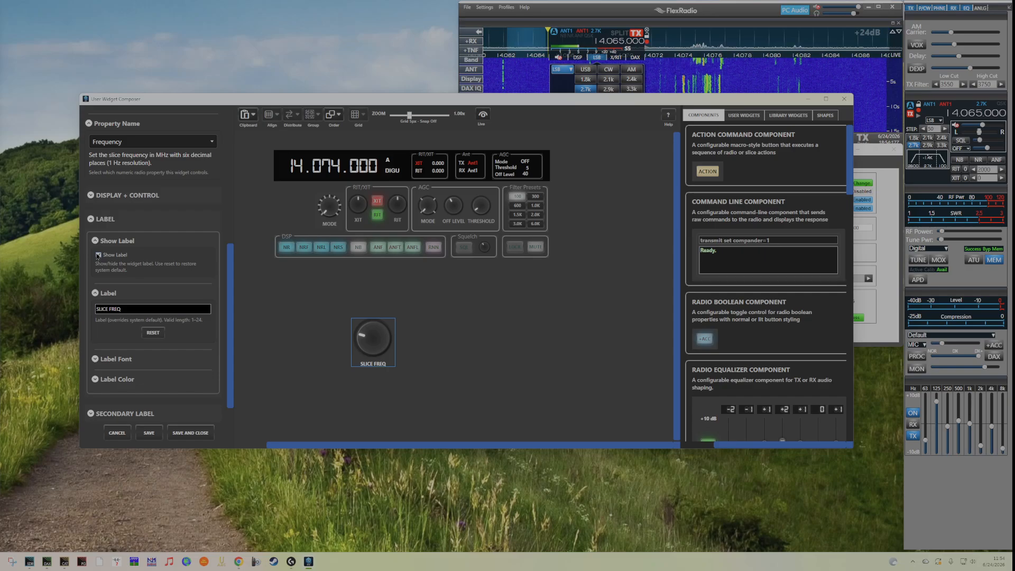
Turn Show Label back off for the frequency knob.
left_click(98, 256)
scroll(234, 346, "down", 1)
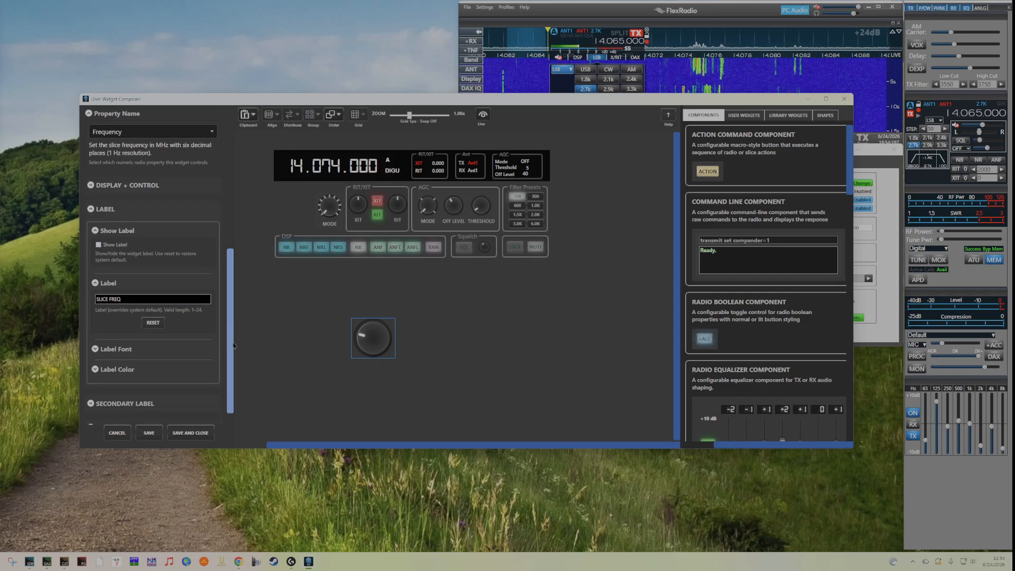
scroll(220, 400, "down", 2)
scroll(191, 373, "up", 7)
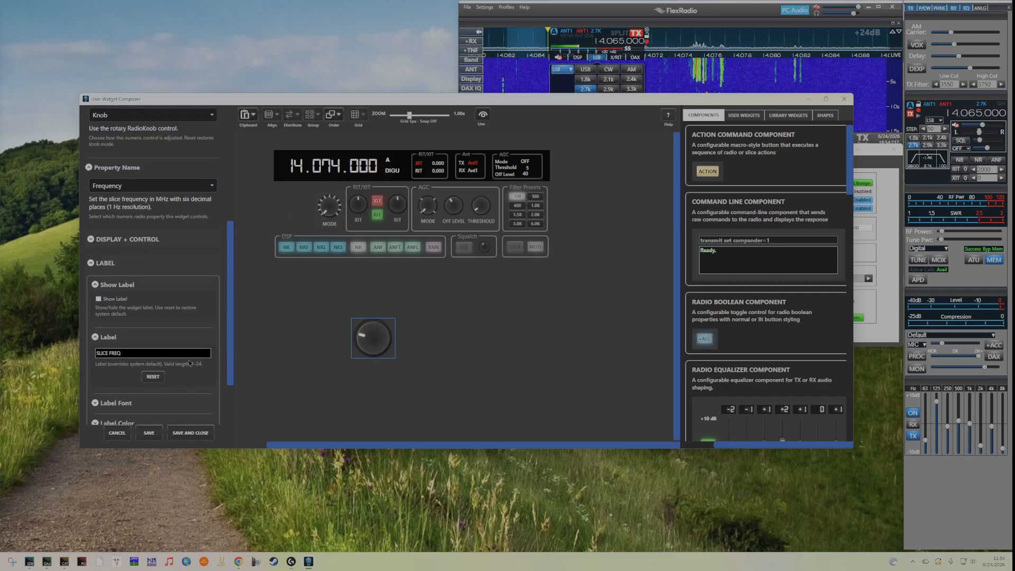
Try the Show Display option on the frequency knob and switch it back off.
left_click(101, 243)
left_click(96, 267)
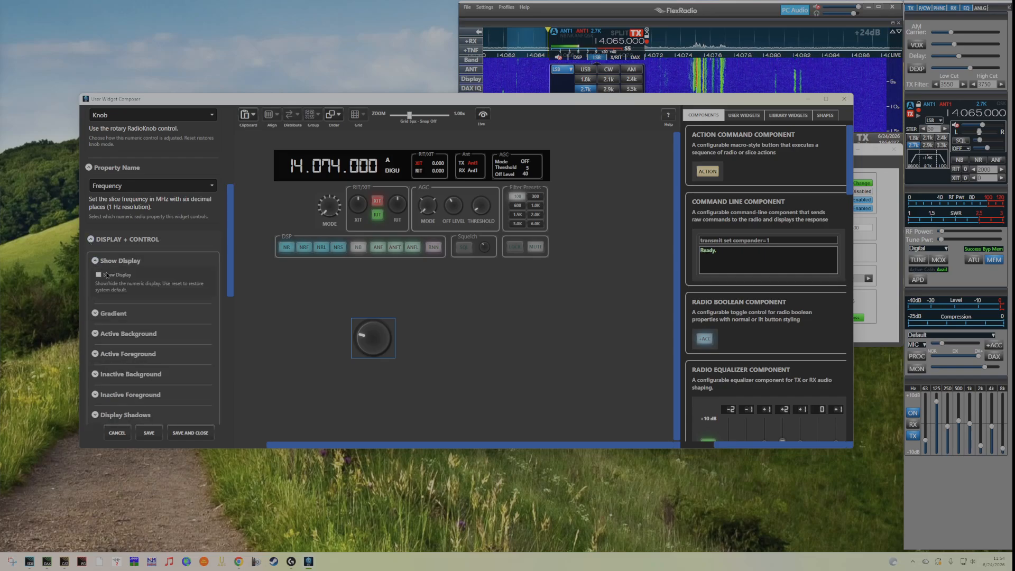
left_click(97, 275)
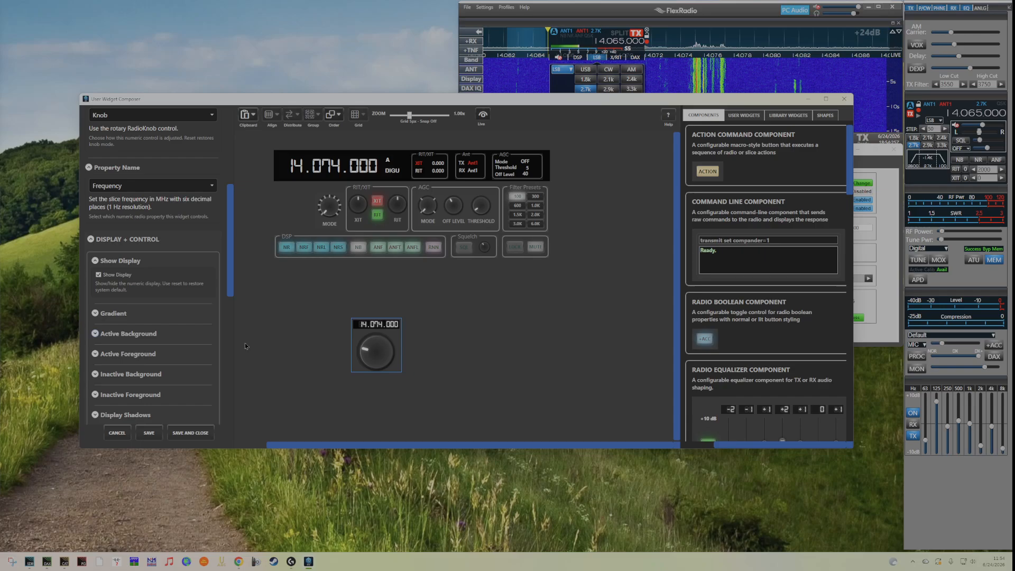
left_click(98, 274)
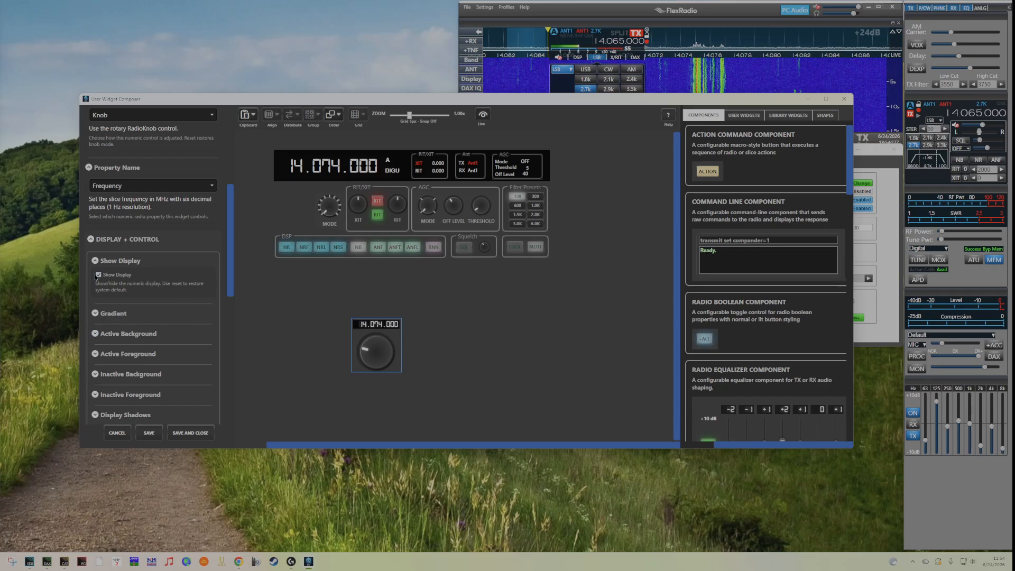
Move the frequency knob back into the widget layout, left of the MODE knob.
left_click_drag(369, 353, 286, 222)
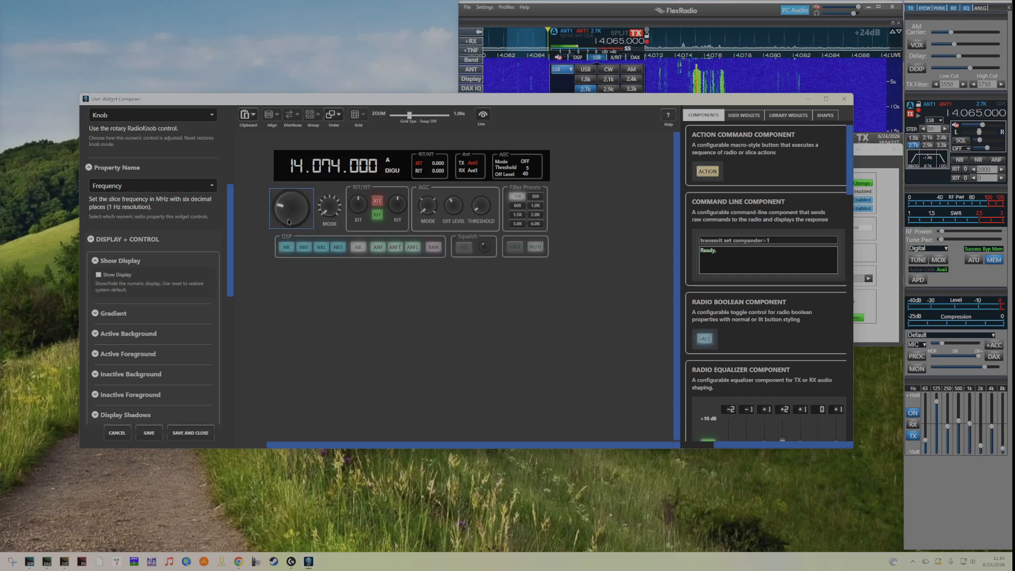